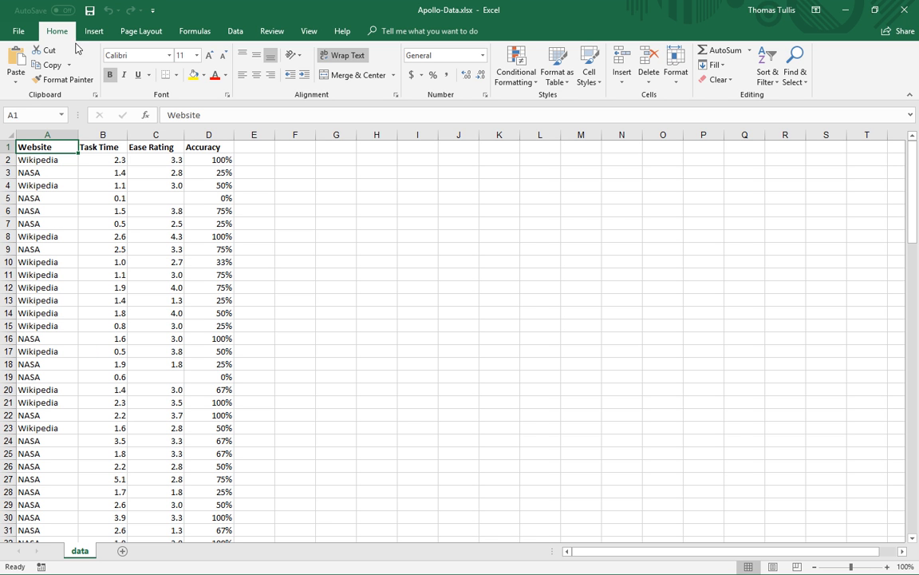
Review the website data down to its last row, then examine the Task Time, Ease Rating and Accuracy columns.
scroll(602, 218, "down", 3)
scroll(601, 218, "down", 19)
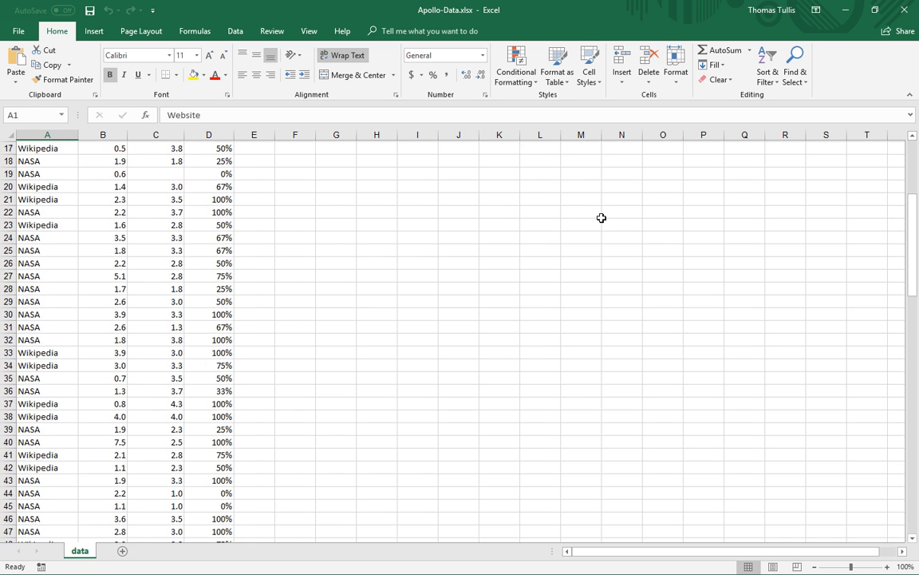
scroll(601, 218, "down", 10)
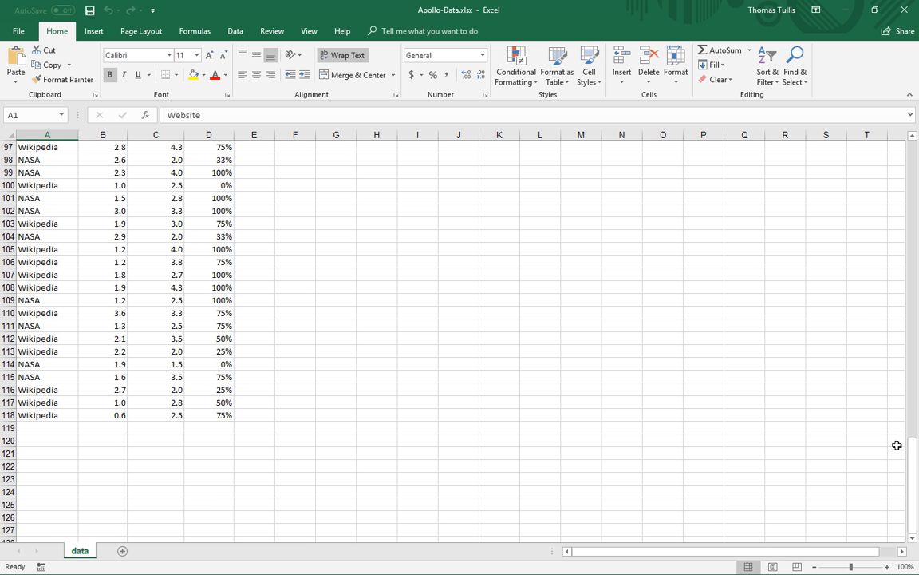
left_click_drag(912, 457, 914, 152)
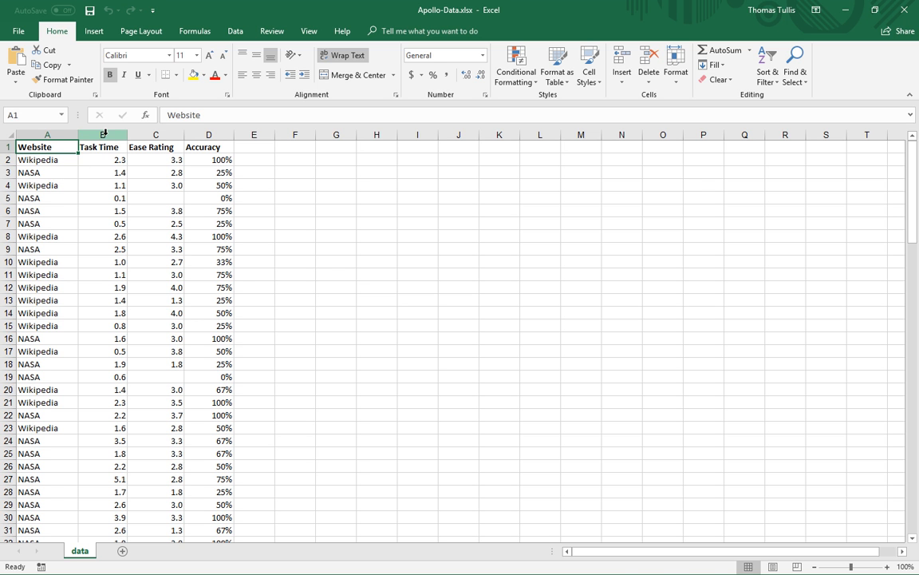
left_click(104, 134)
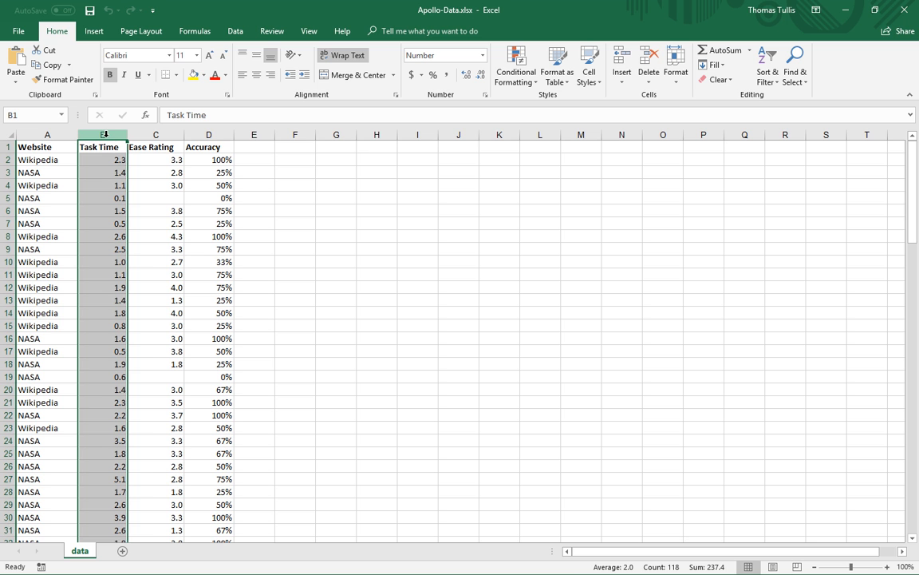
left_click(159, 134)
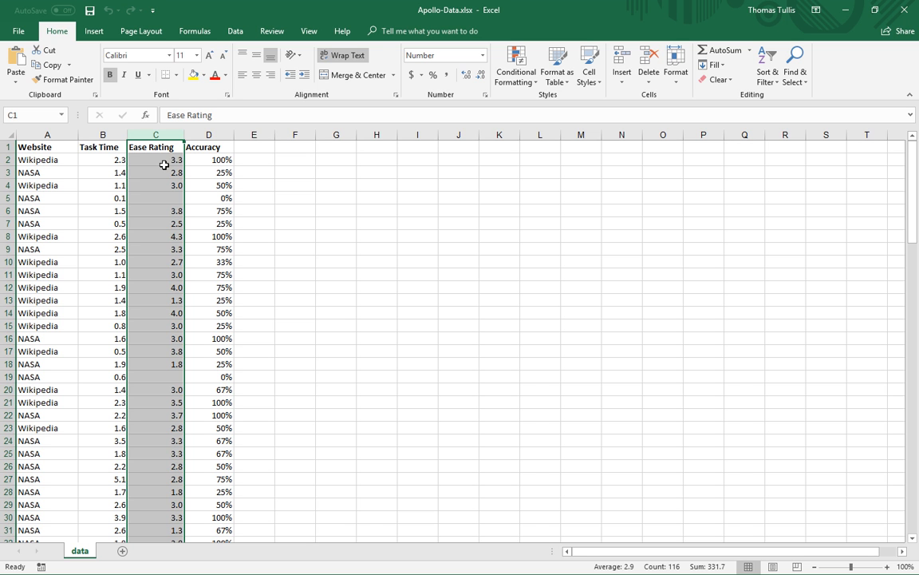
left_click(216, 132)
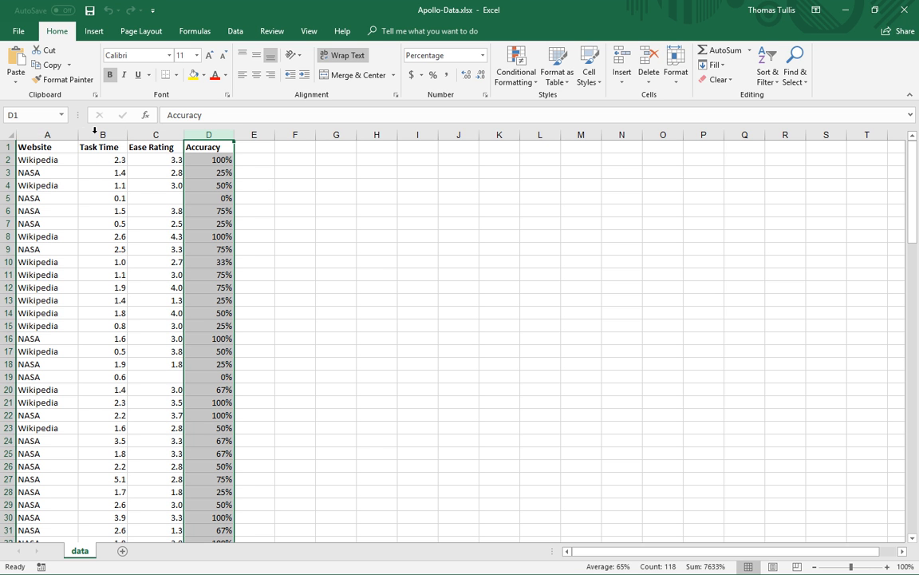
Create a PivotTable from the Website and Task Time columns (A:B) on a new worksheet.
left_click_drag(48, 133, 91, 131)
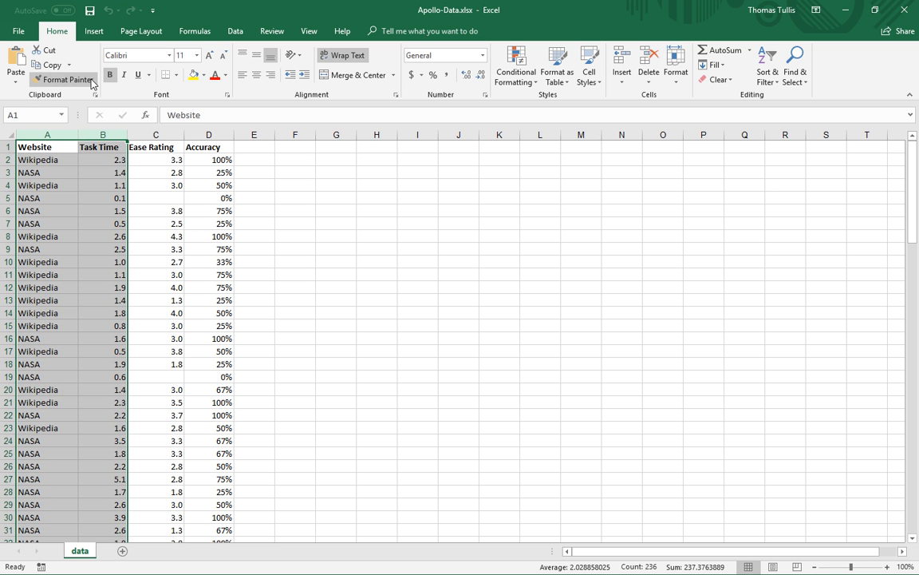
left_click(94, 31)
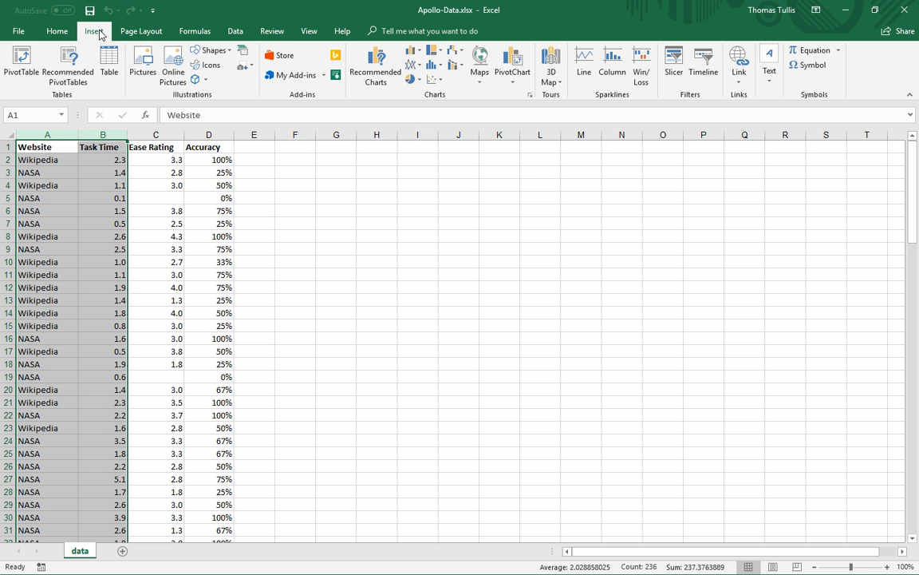
left_click(24, 60)
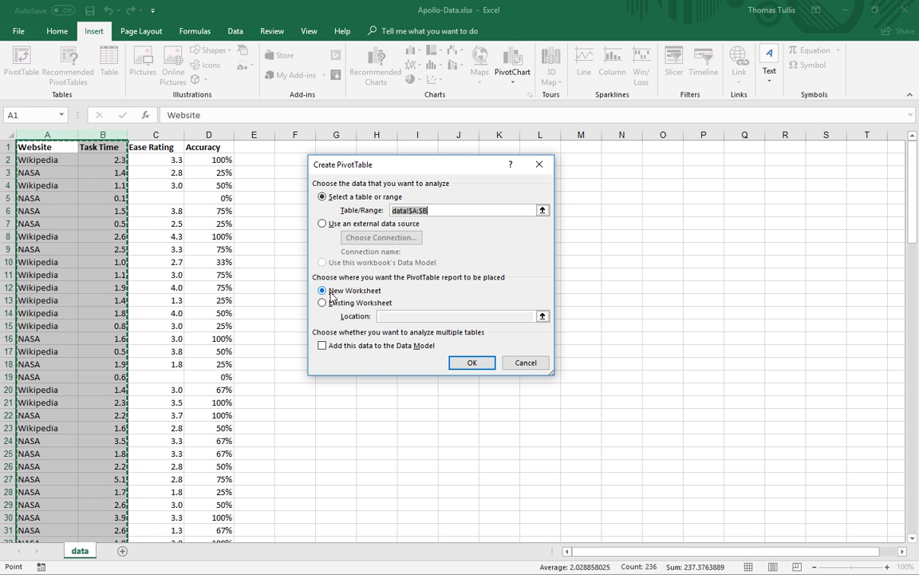
left_click(472, 362)
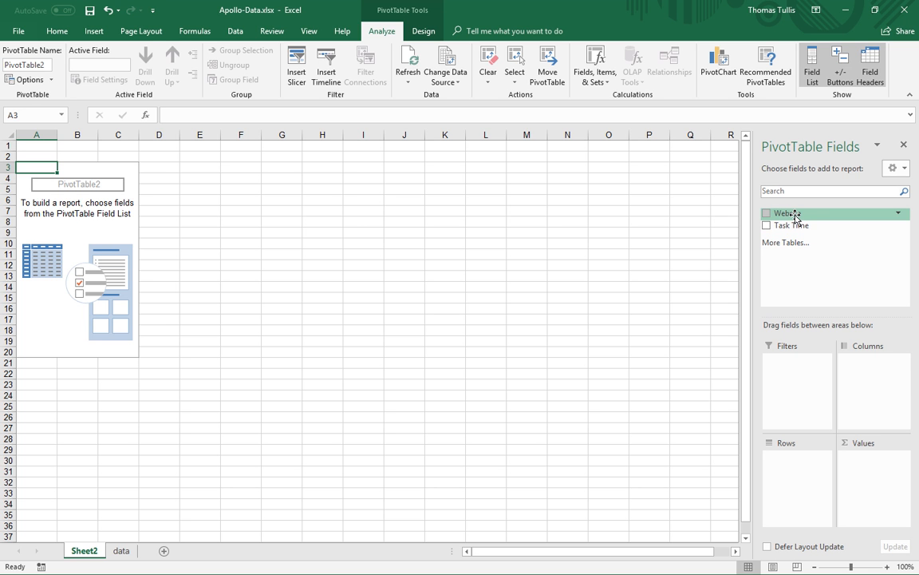
Set Website as the PivotTable's row field and filter out the (blank) entry.
left_click_drag(794, 214, 808, 479)
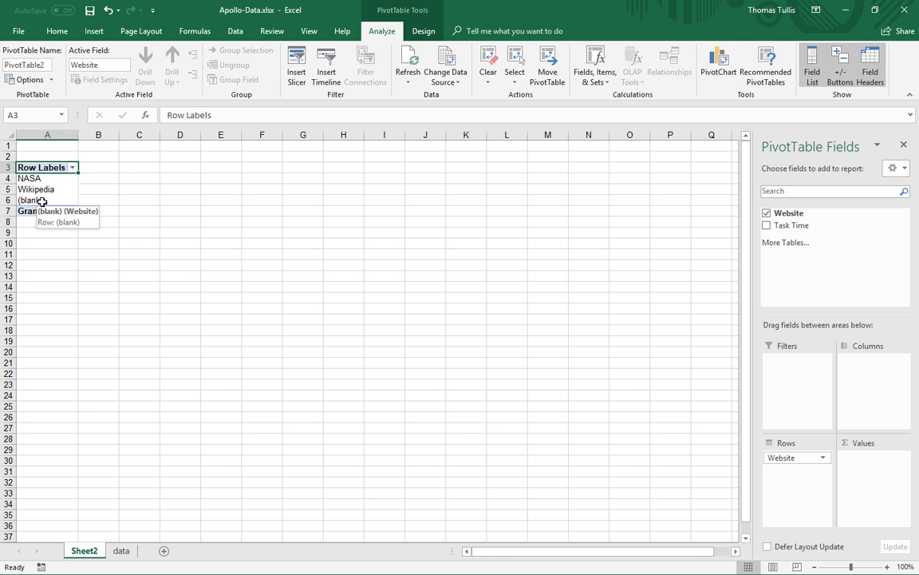
left_click(72, 167)
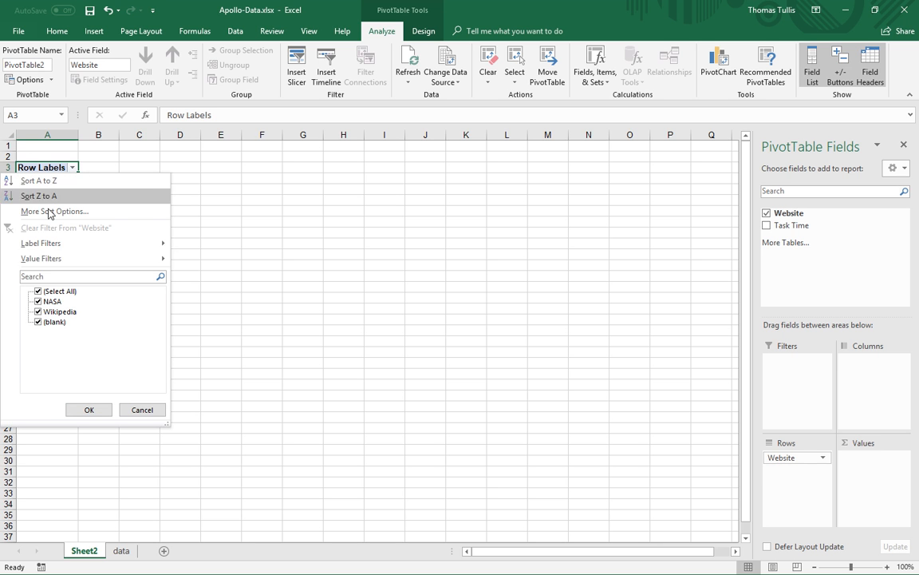
left_click(38, 324)
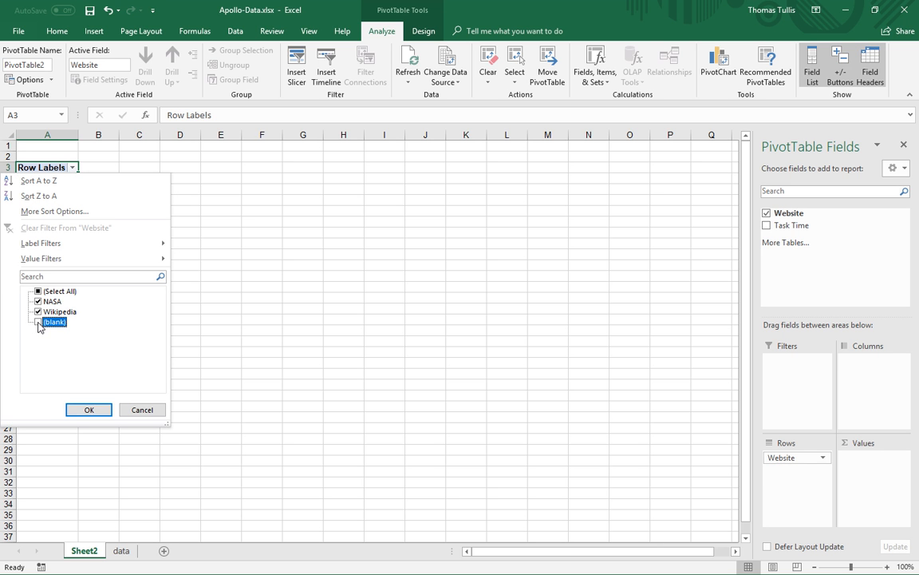
left_click(88, 411)
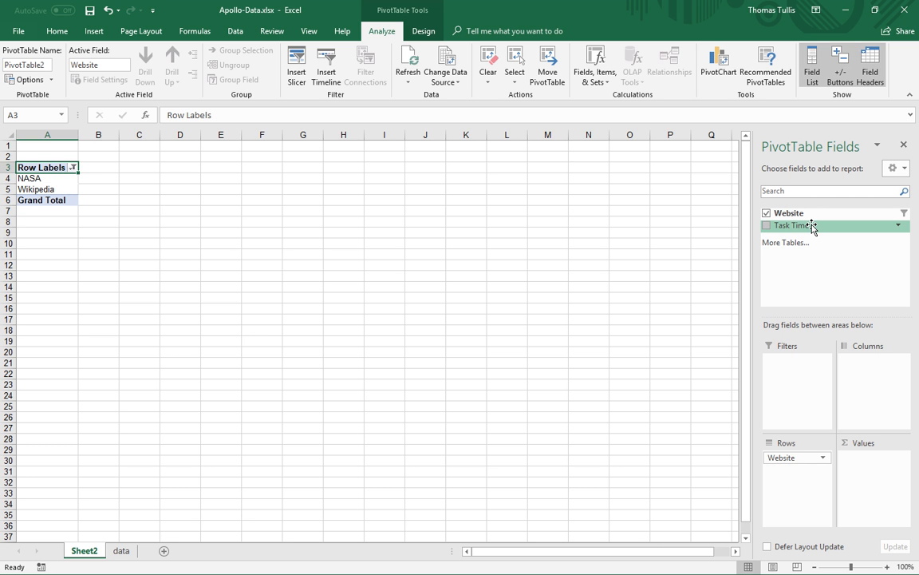
Add Task Time to the PivotTable values and summarize it by Average.
left_click_drag(804, 227, 867, 481)
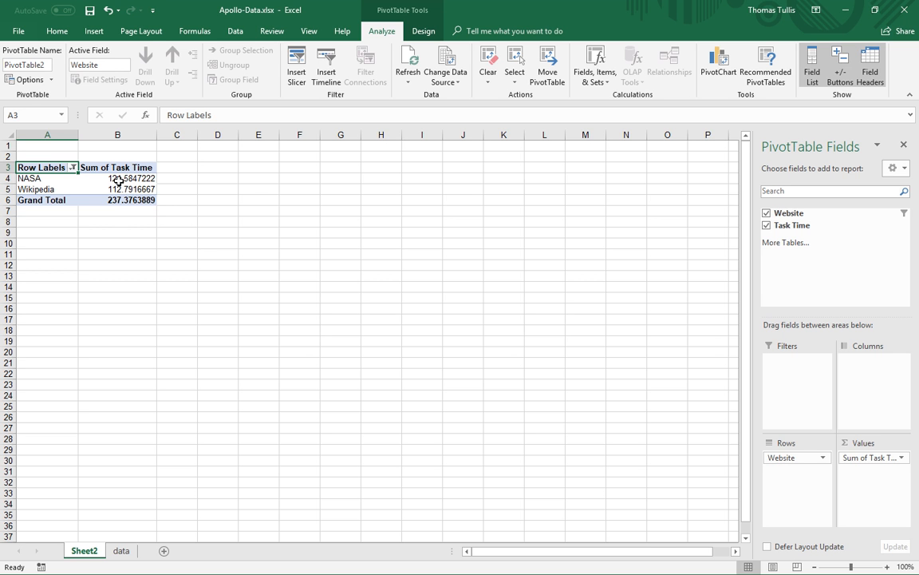
mouse_move(130, 198)
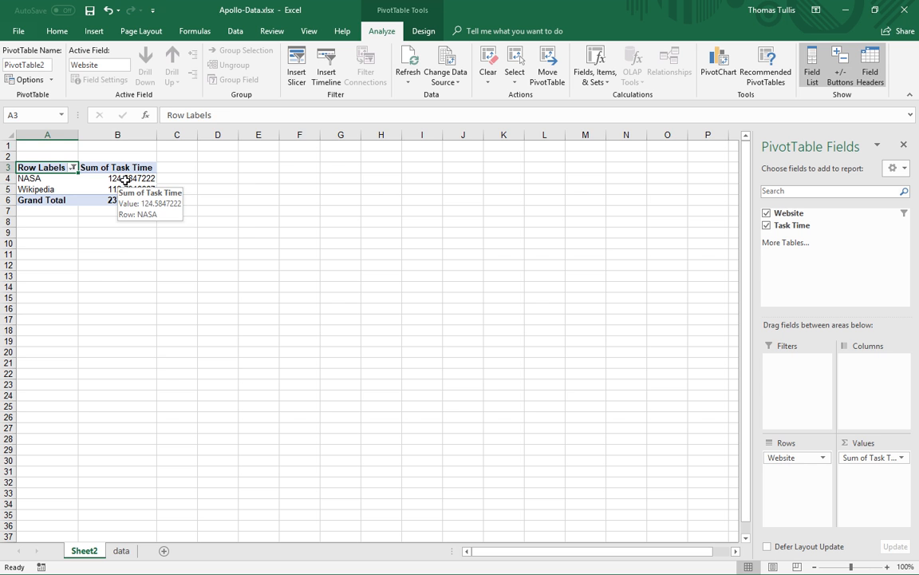
right_click(126, 180)
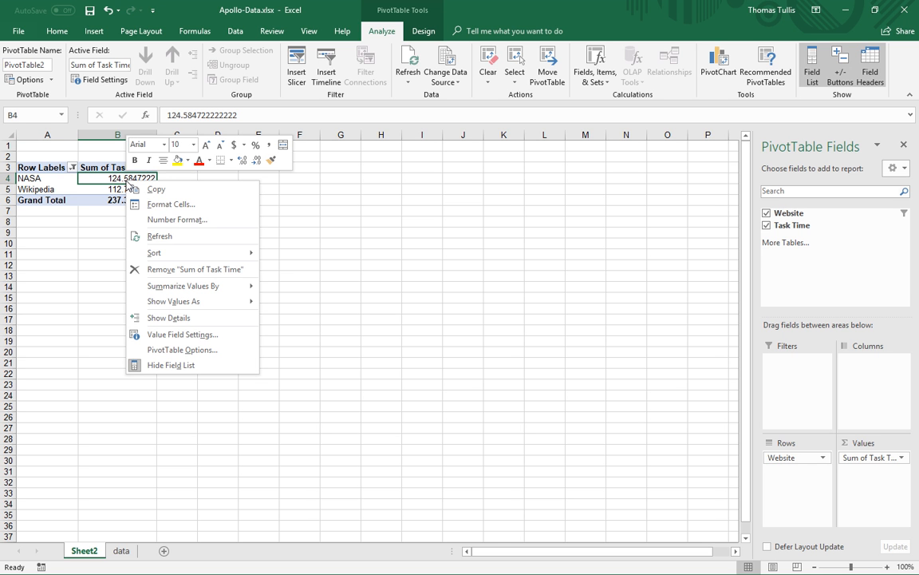
mouse_move(169, 289)
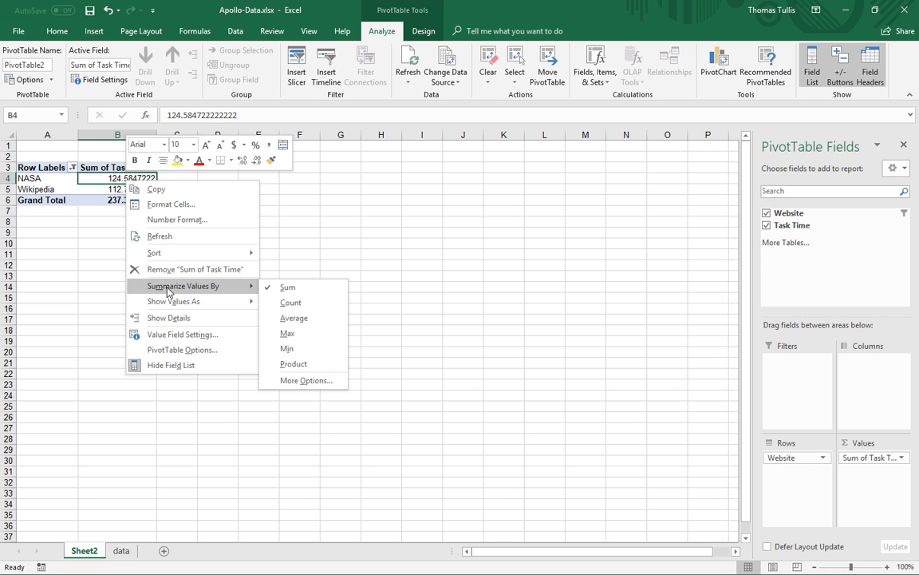
left_click(294, 318)
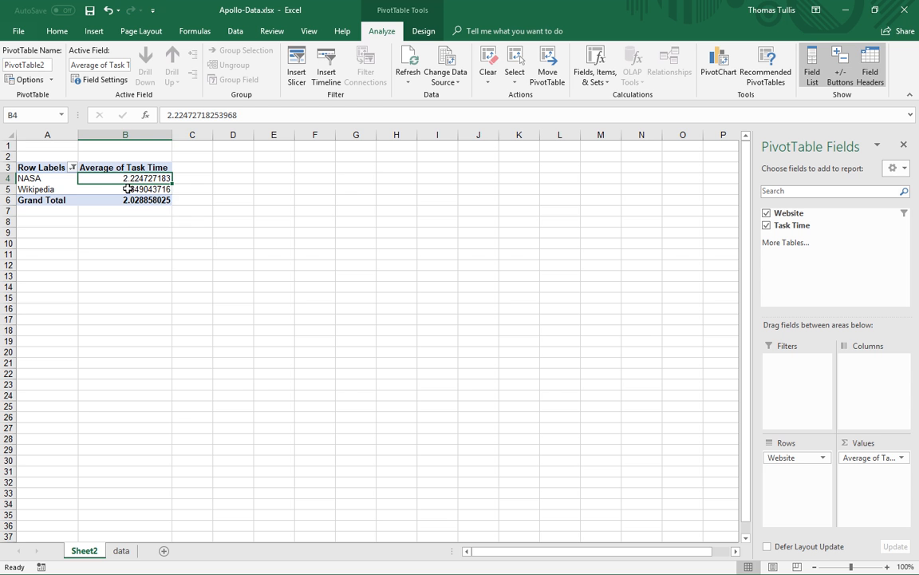
mouse_move(128, 189)
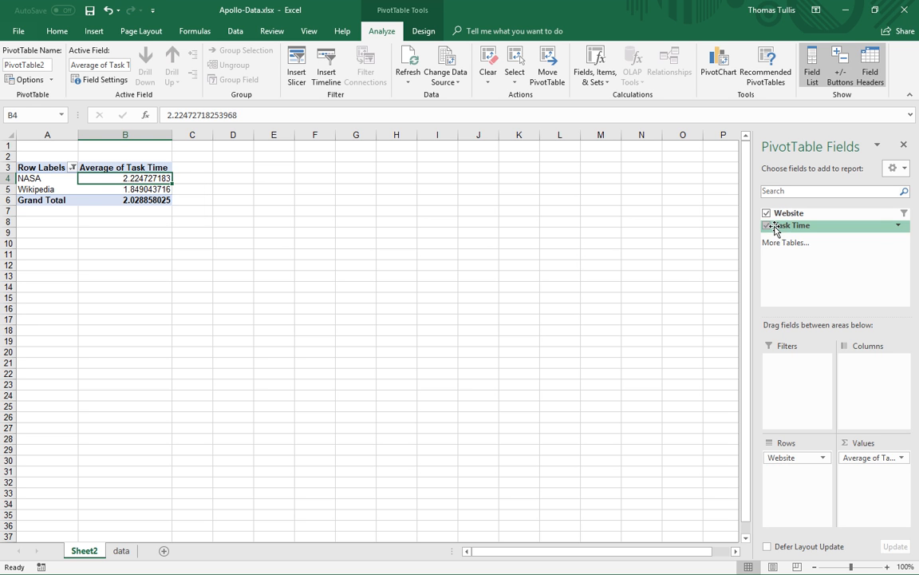
Add Task Time as a second value field and summarize it by StdDev.
left_click_drag(798, 229, 870, 491)
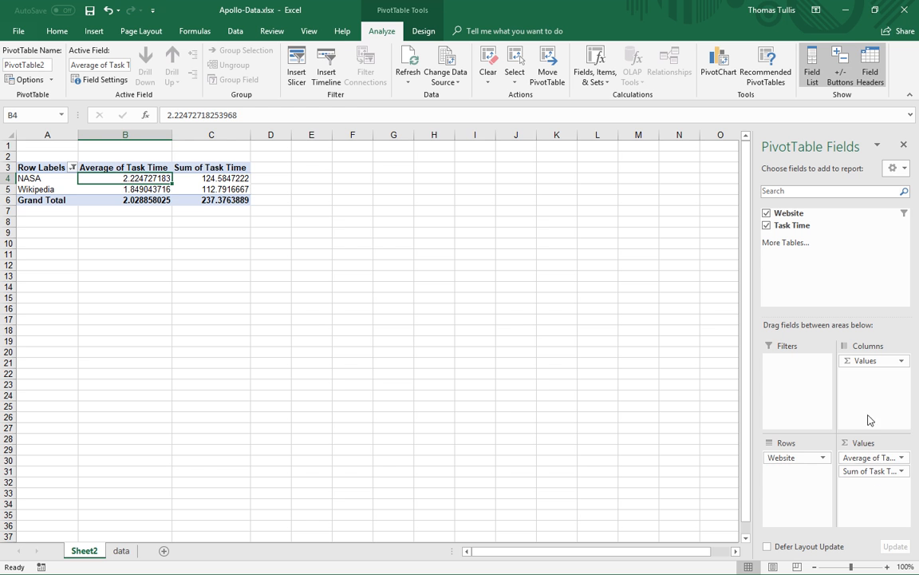
right_click(210, 181)
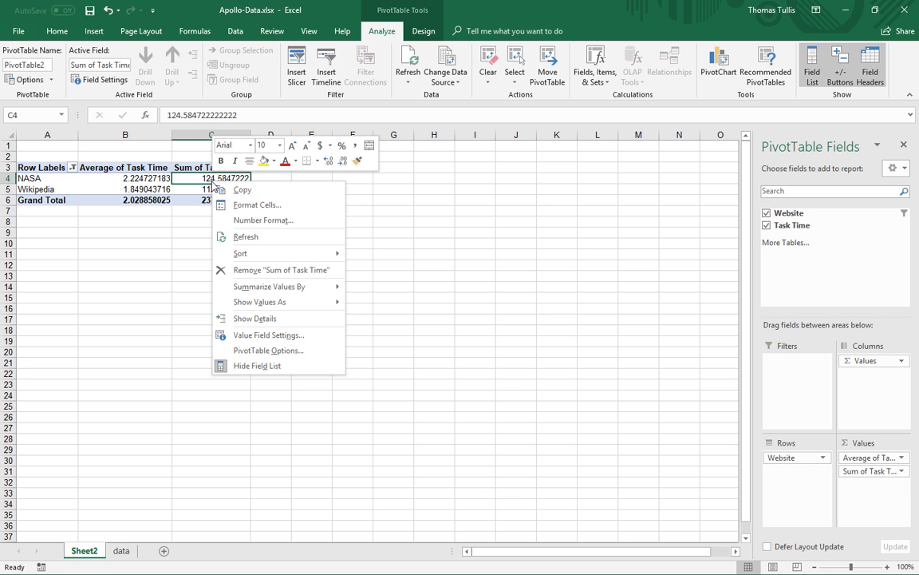
left_click(264, 343)
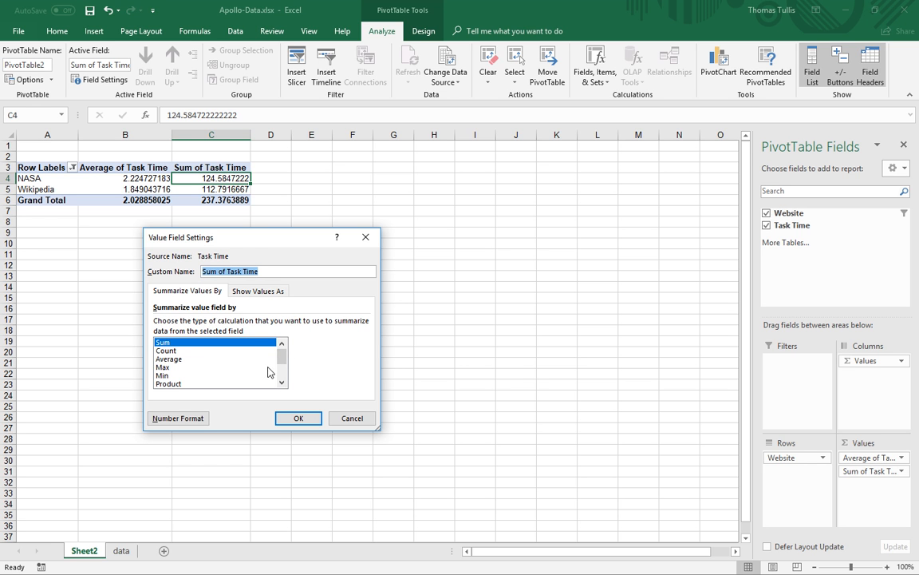
scroll(275, 359, "down", 2)
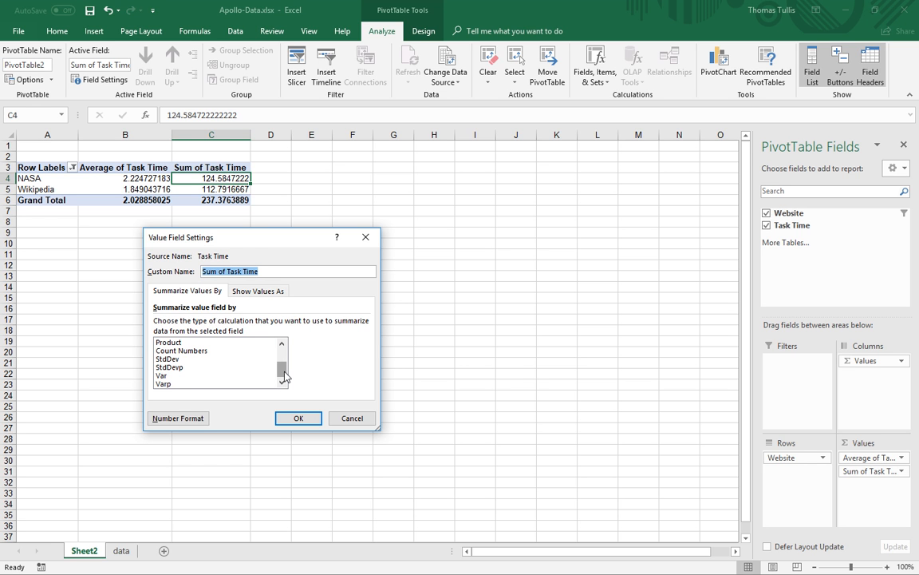
left_click(175, 360)
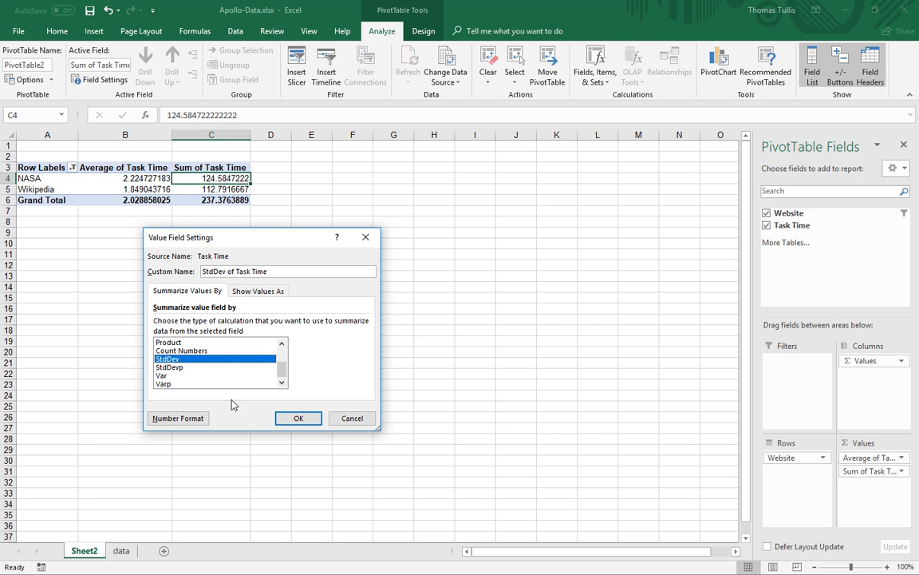
left_click(298, 418)
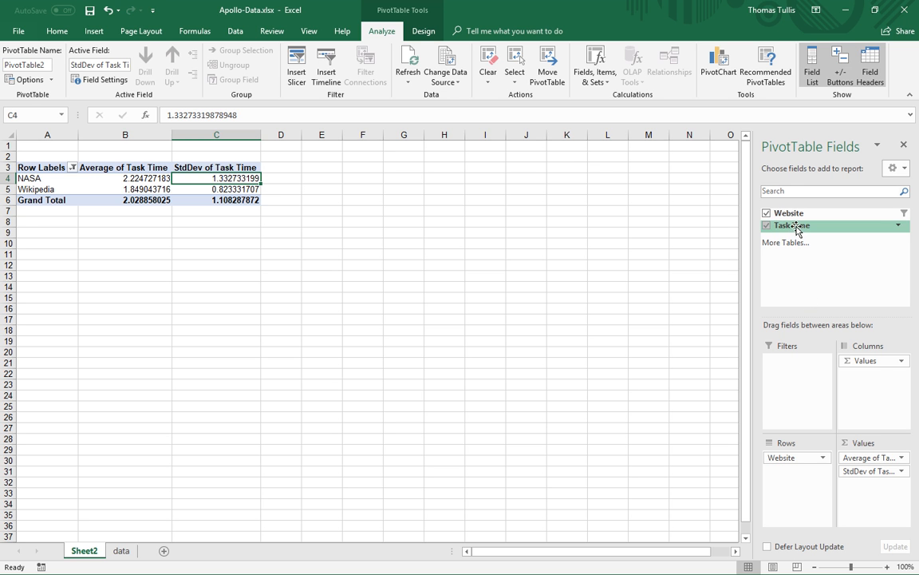
Add Task Time as a third value field and summarize it by Count.
left_click_drag(795, 228, 880, 499)
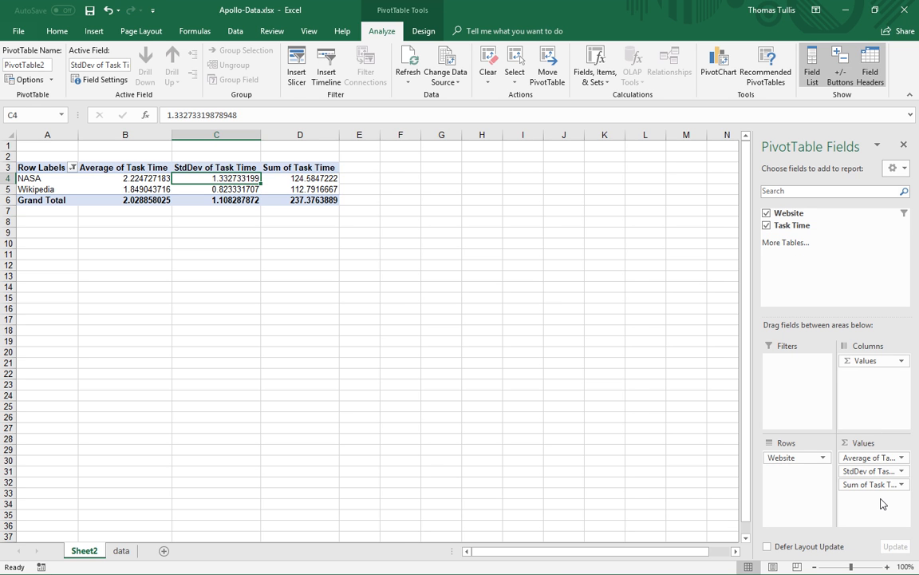
right_click(307, 182)
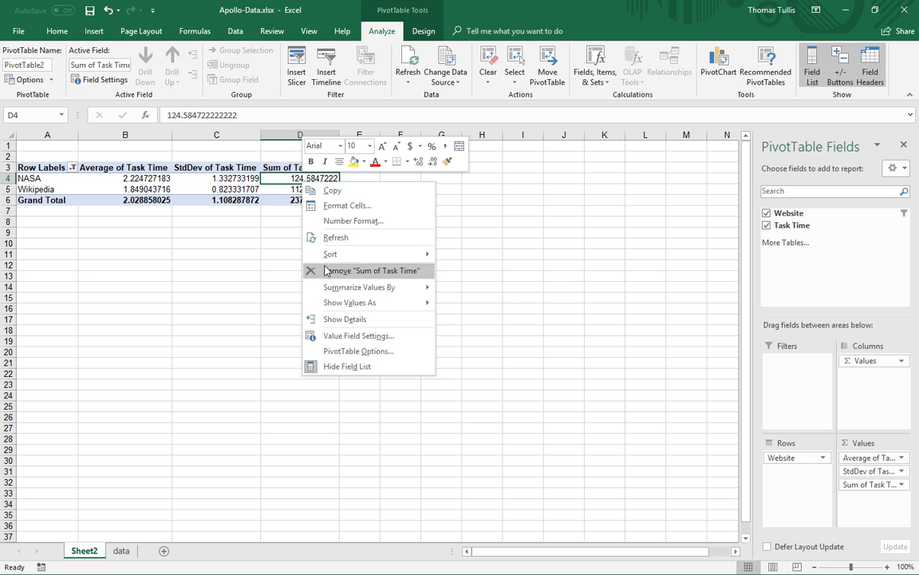
mouse_move(328, 286)
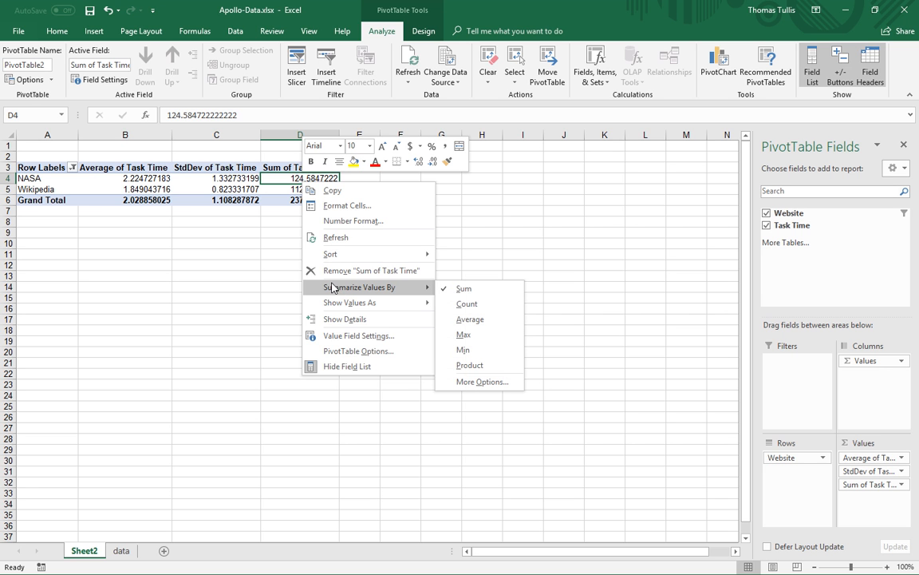
left_click(469, 305)
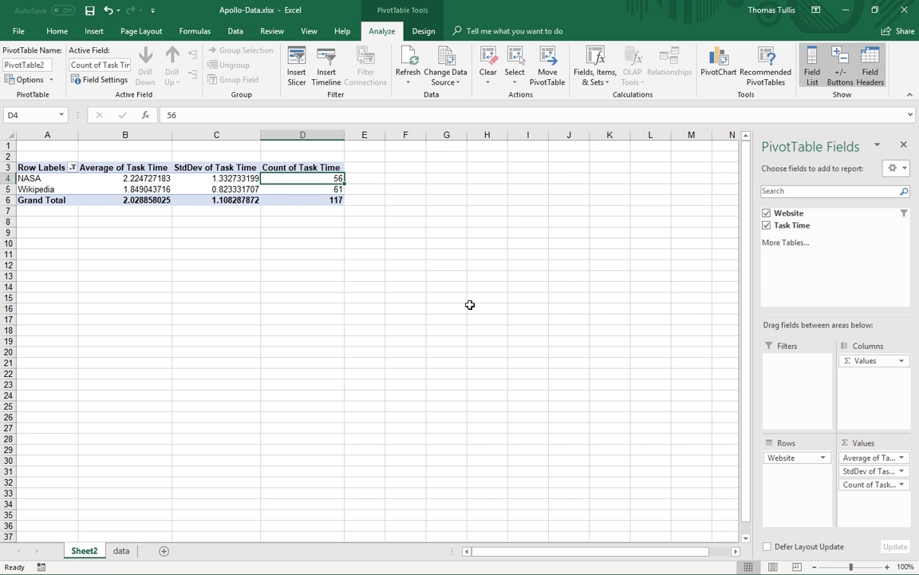
mouse_move(318, 196)
Enter =A4 in cell A8 and fill the formula across and down to B9.
left_click(58, 221)
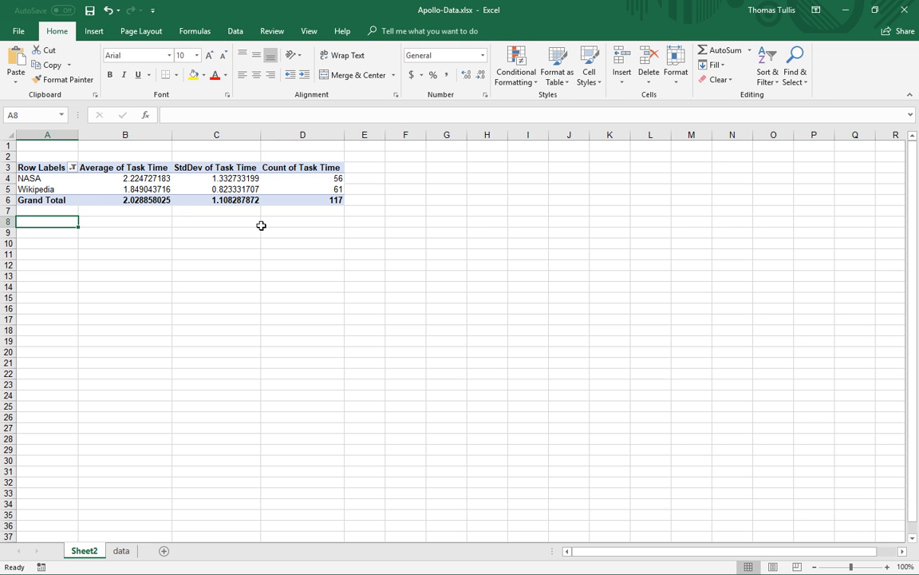
type("=")
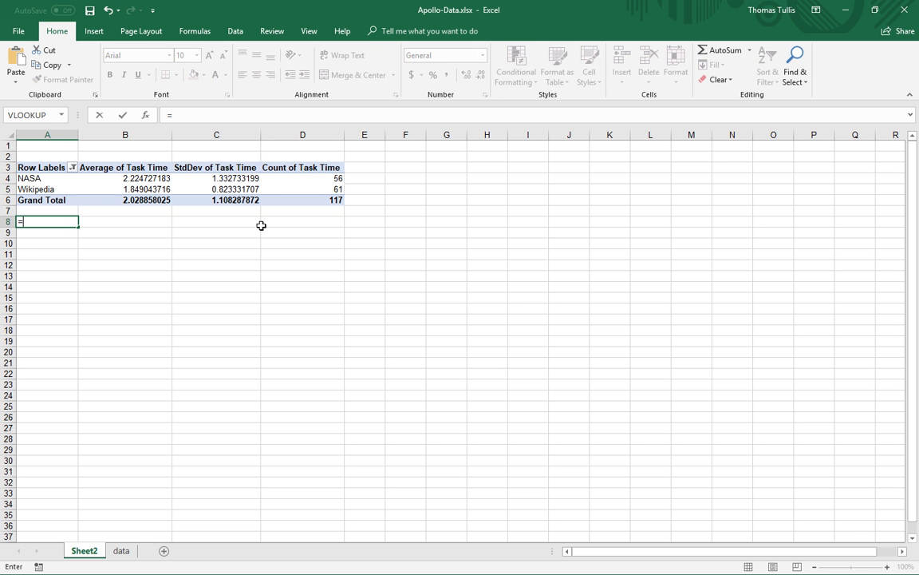
left_click(37, 179)
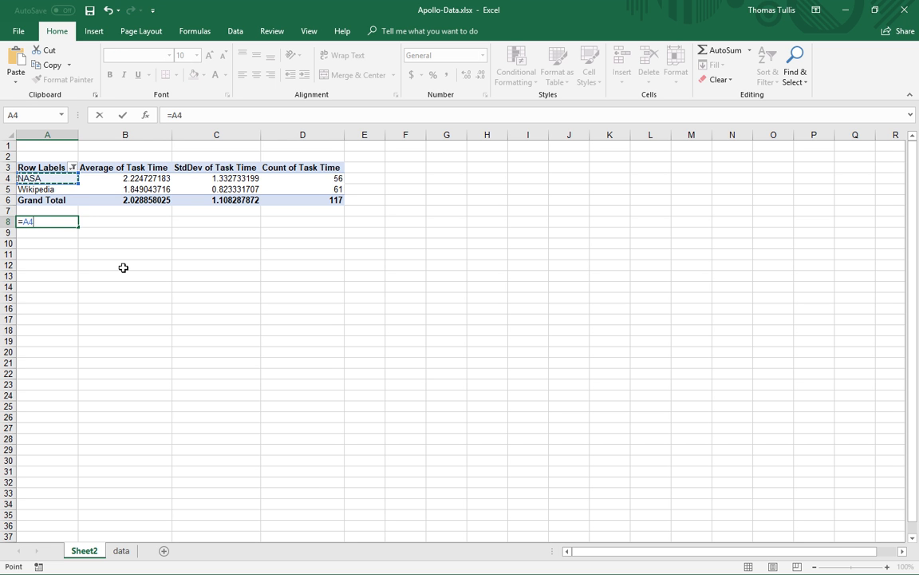
key("Return")
left_click(67, 221)
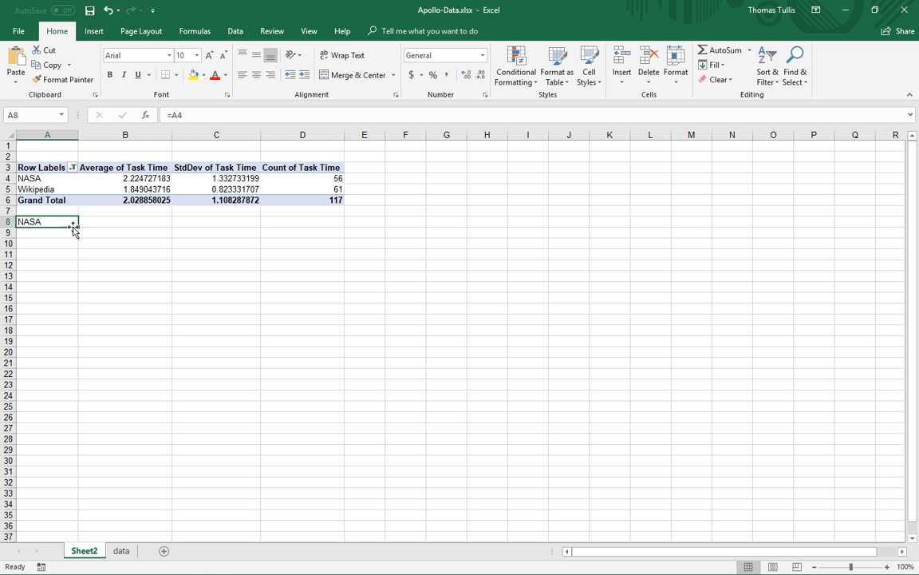
left_click_drag(77, 228, 168, 241)
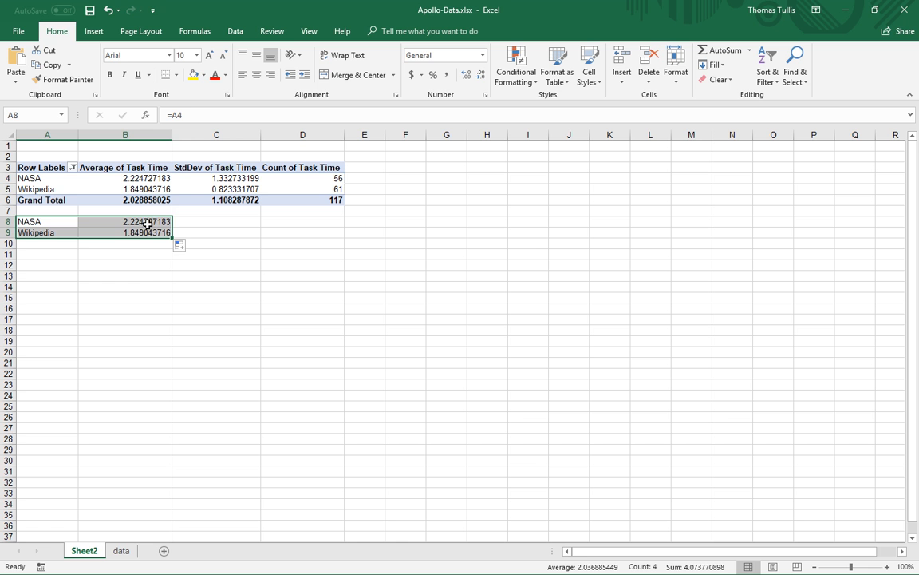
Format the linked averages in B8:B9 as Number with one decimal place.
left_click(152, 279)
left_click(151, 224)
left_click_drag(152, 225, 151, 233)
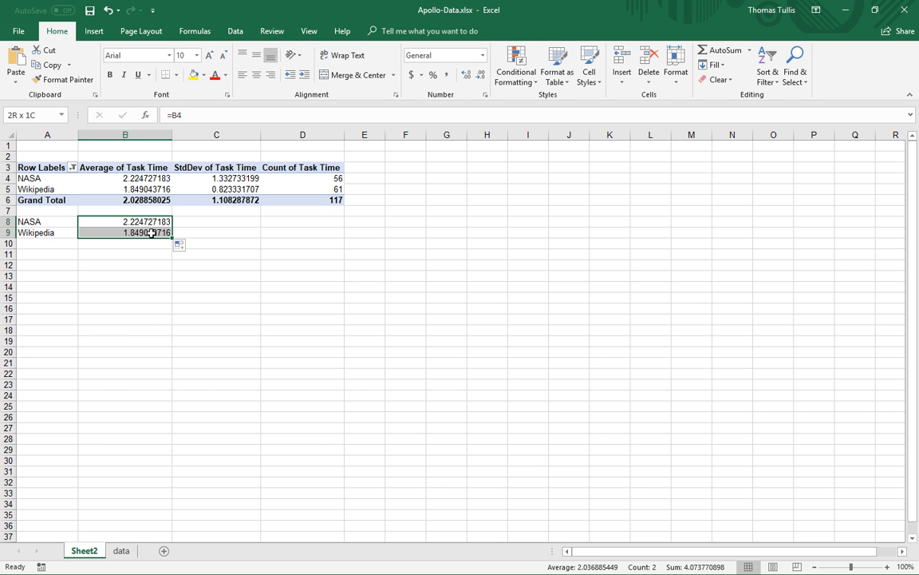
left_click(483, 55)
left_click(447, 107)
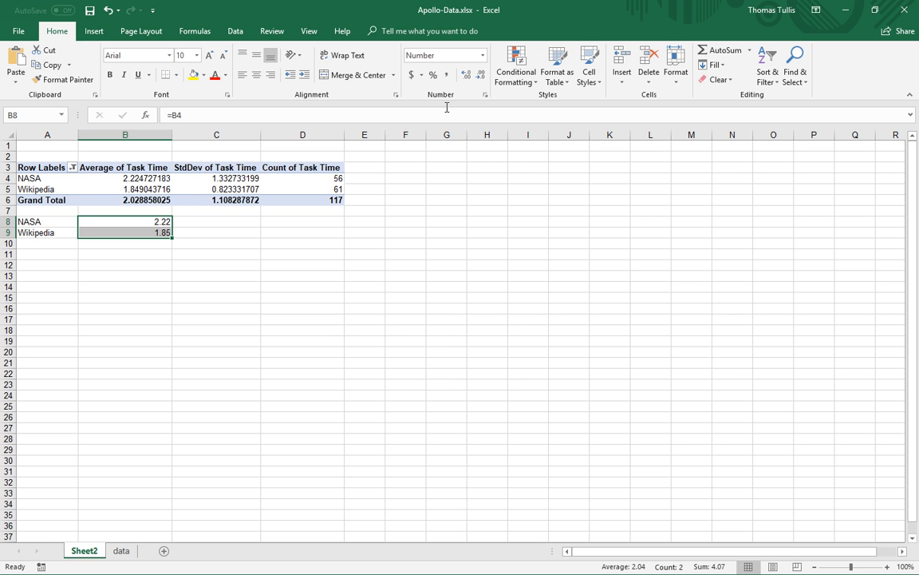
left_click(480, 74)
Enter =confidence(.1,c4,d4) in cell C8 to calculate the confidence interval for NASA.
left_click(228, 222)
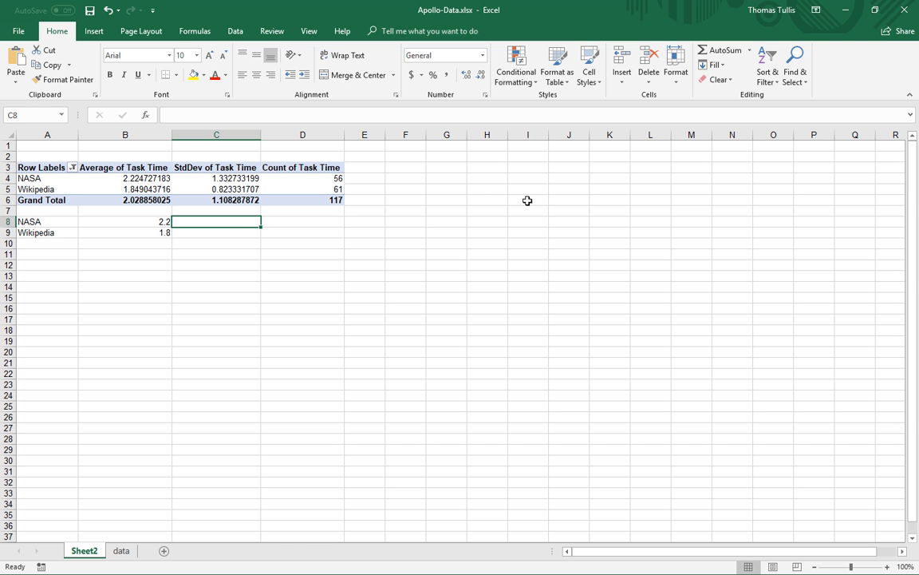
type("=")
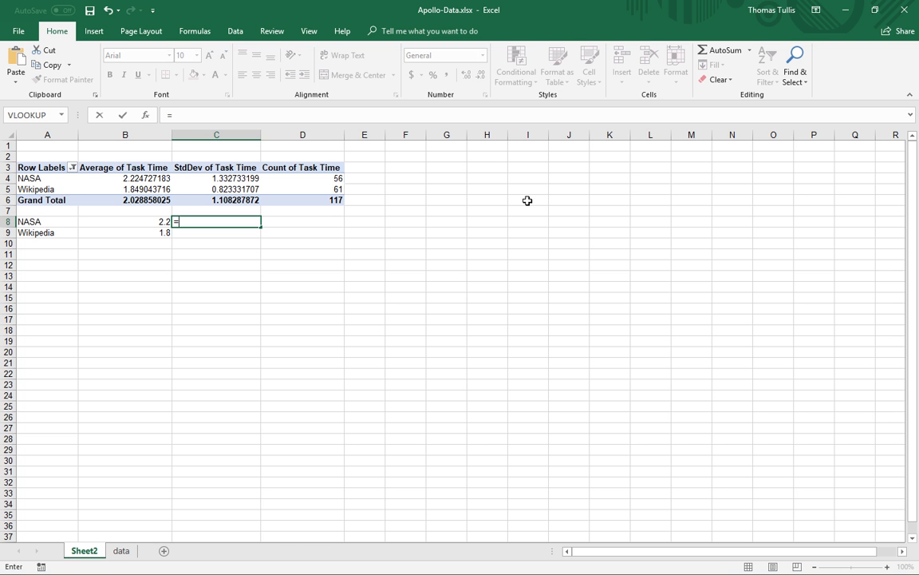
type("confi")
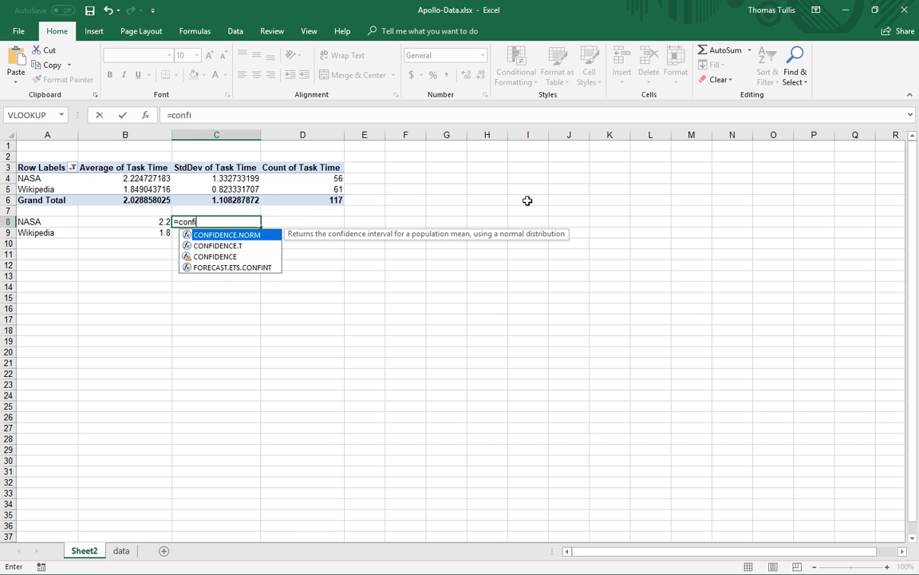
type("dence")
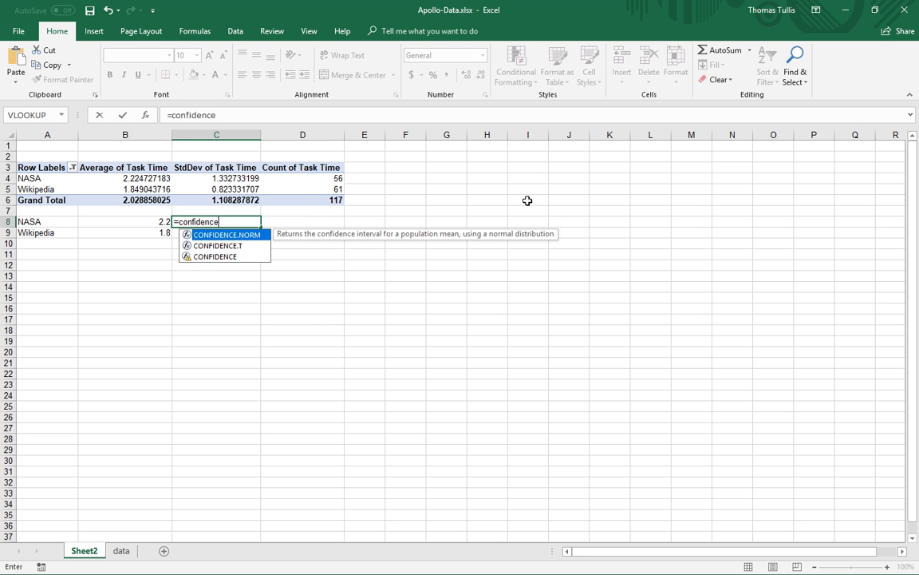
type("(.1")
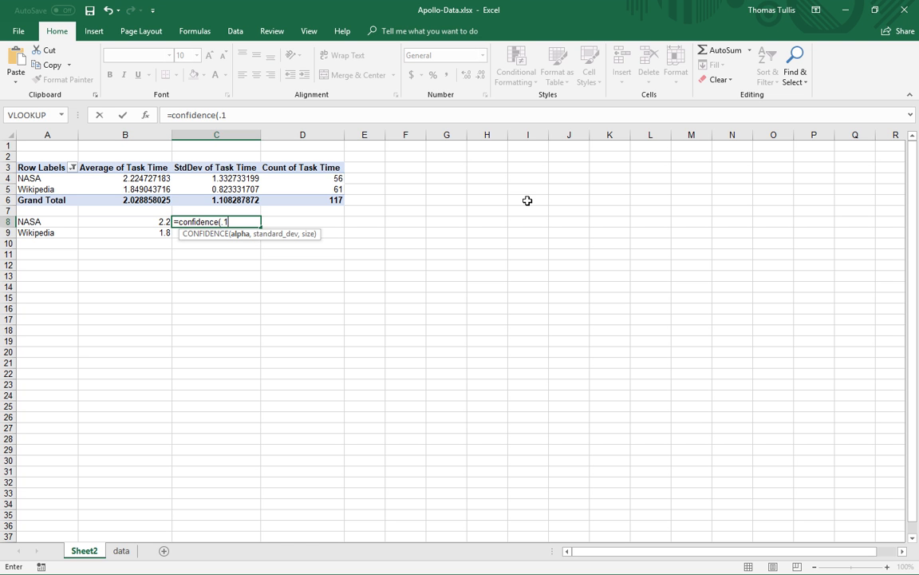
type(",")
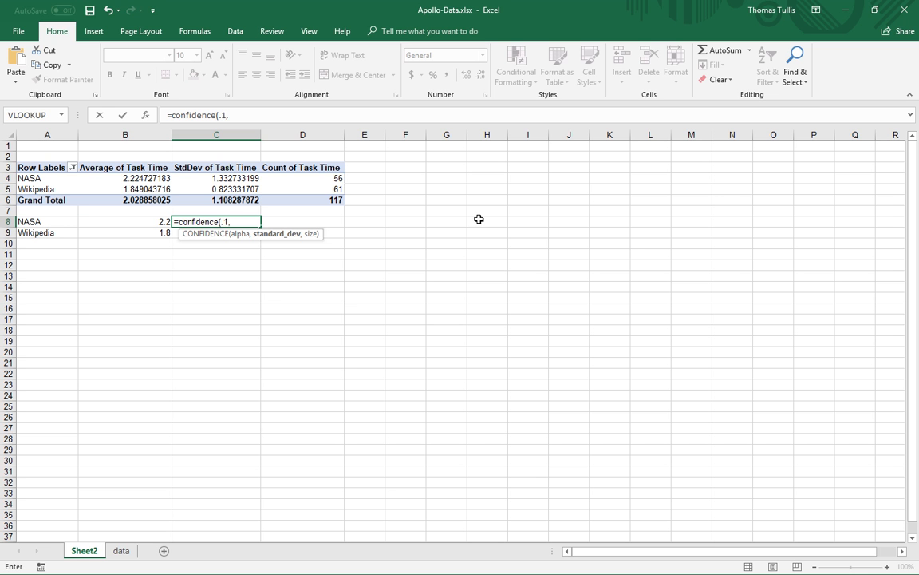
type("c")
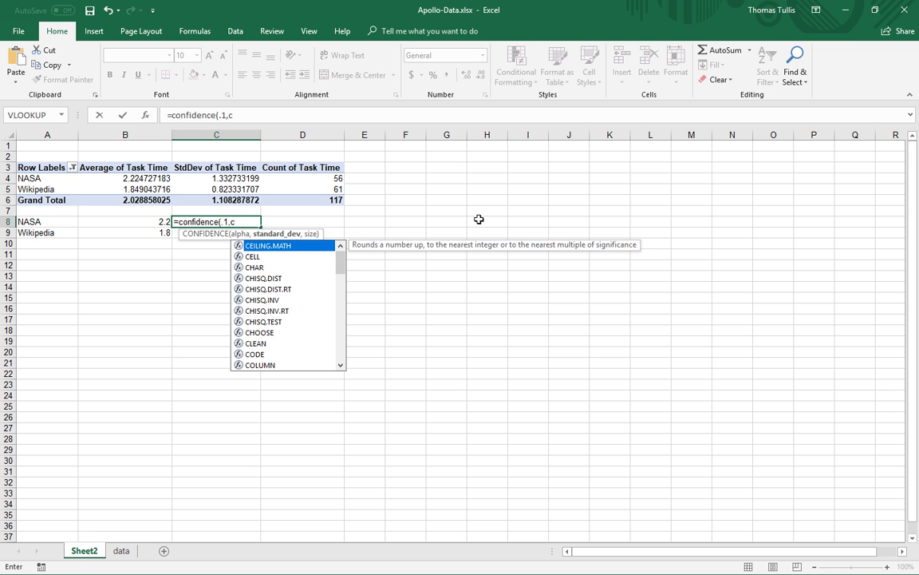
type("4,")
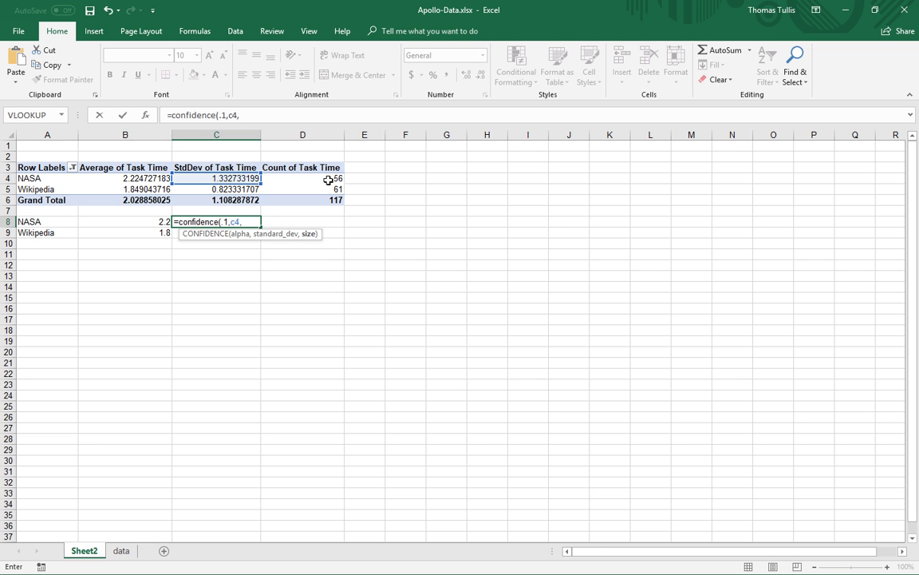
type("d4")
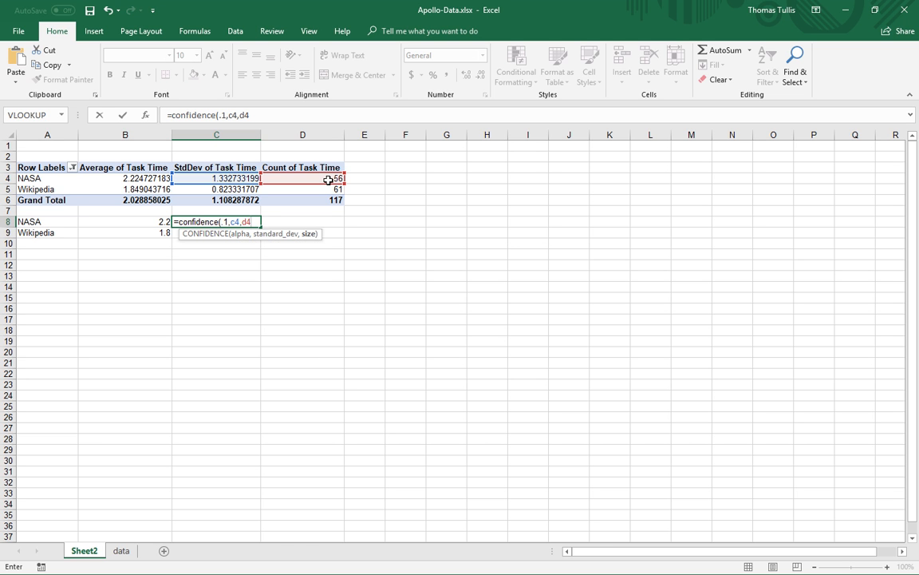
type(")")
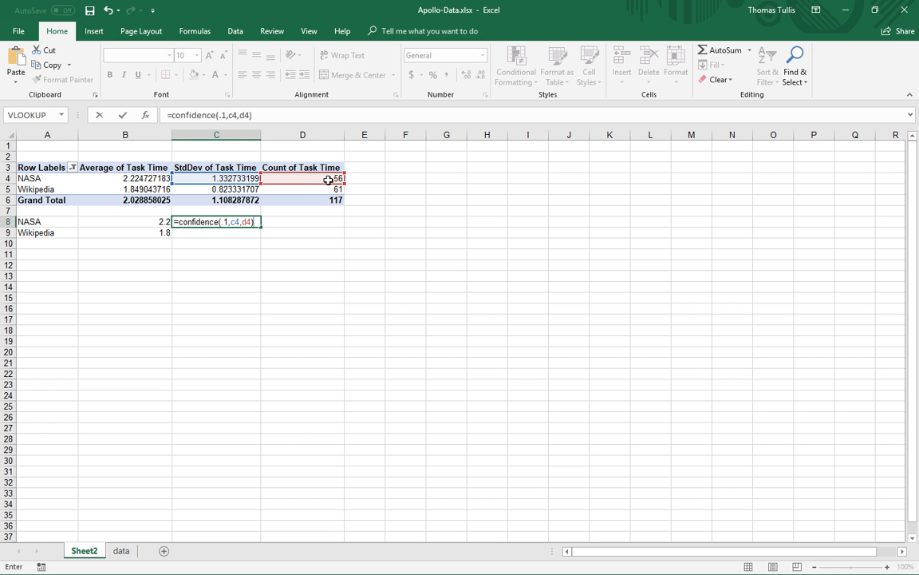
key("Return")
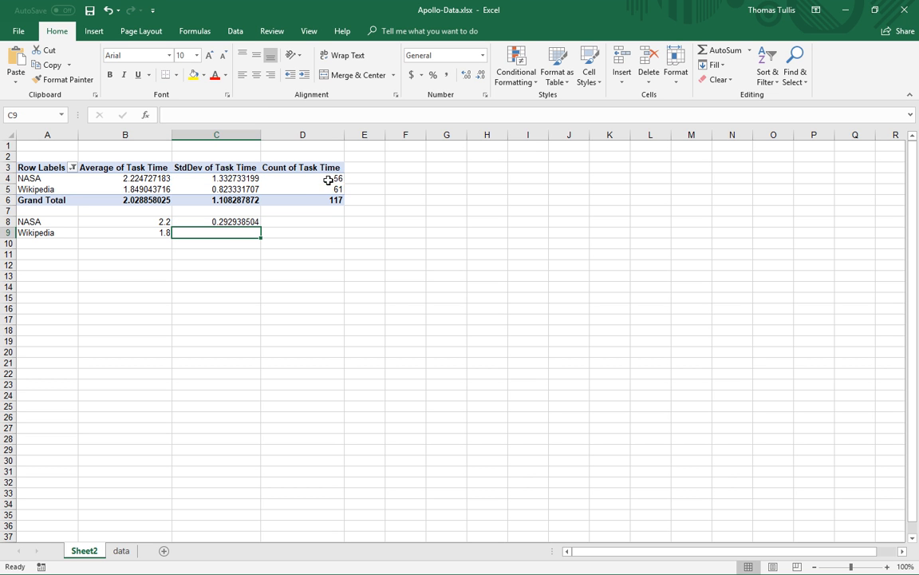
Fill the confidence formula from C8 down to C9 for Wikipedia.
left_click(225, 223)
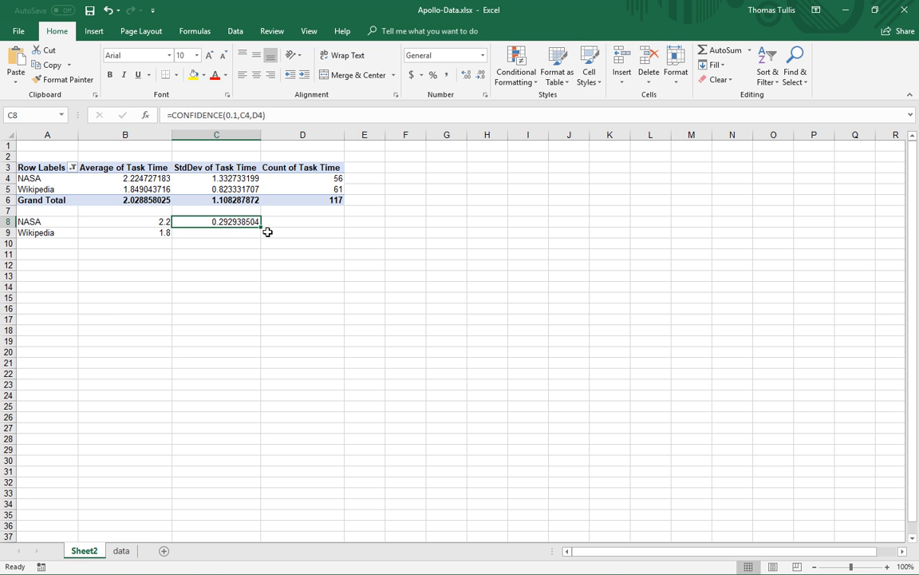
left_click_drag(260, 227, 261, 237)
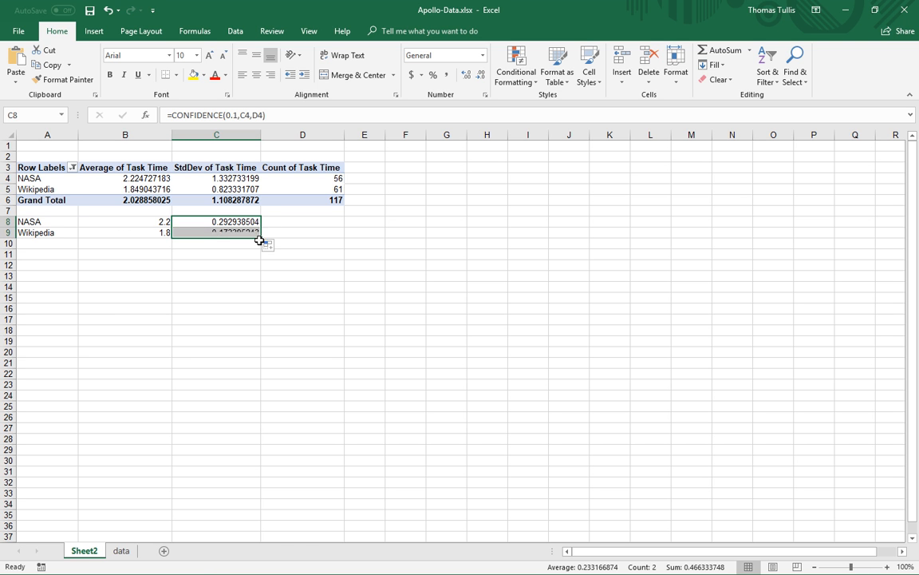
left_click(328, 266)
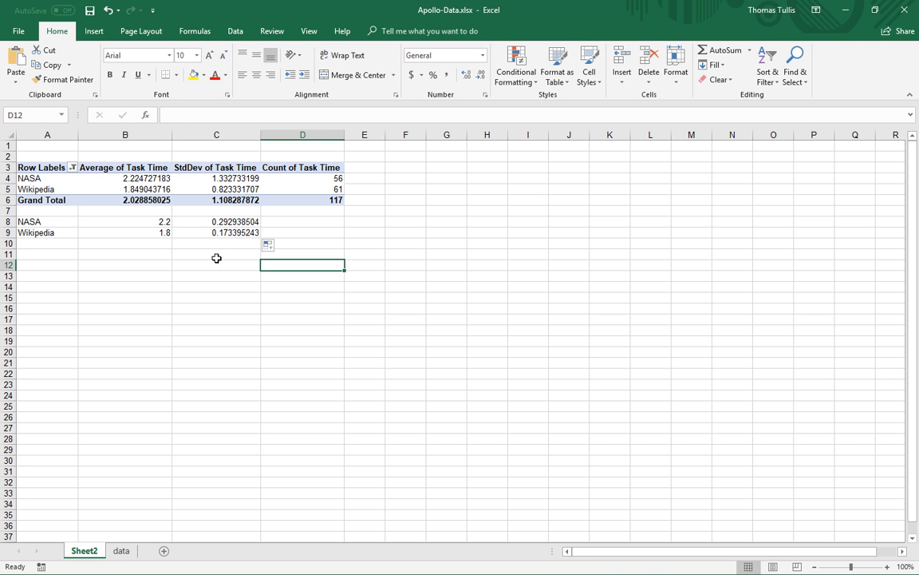
Insert a 2-D clustered column chart from A8:B9 and extend its upper edge to the top of row 8.
left_click_drag(53, 223, 118, 236)
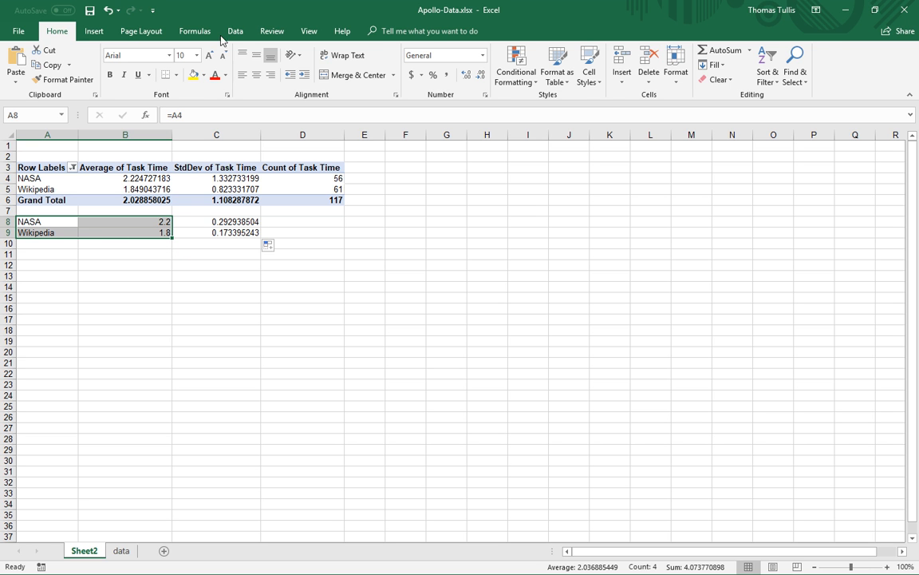
left_click(95, 33)
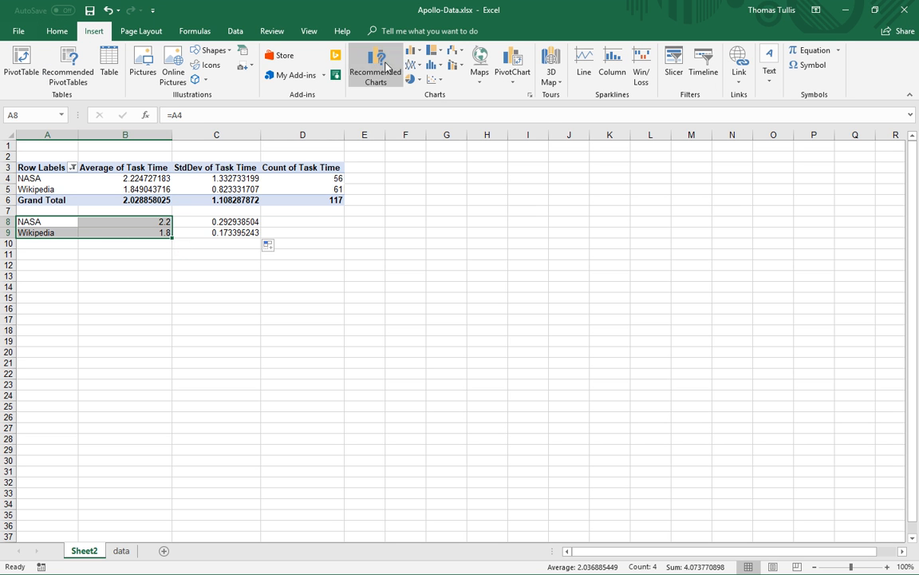
left_click(422, 55)
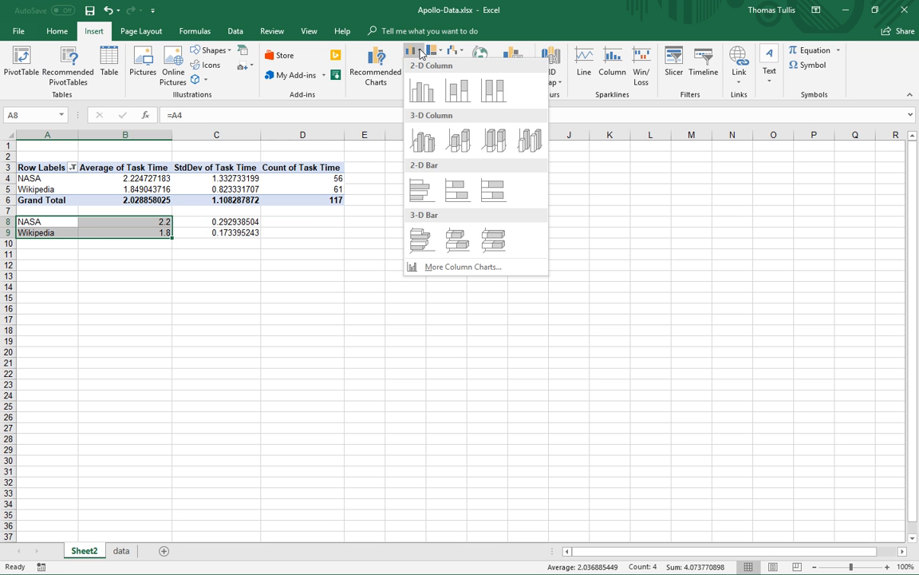
left_click(416, 93)
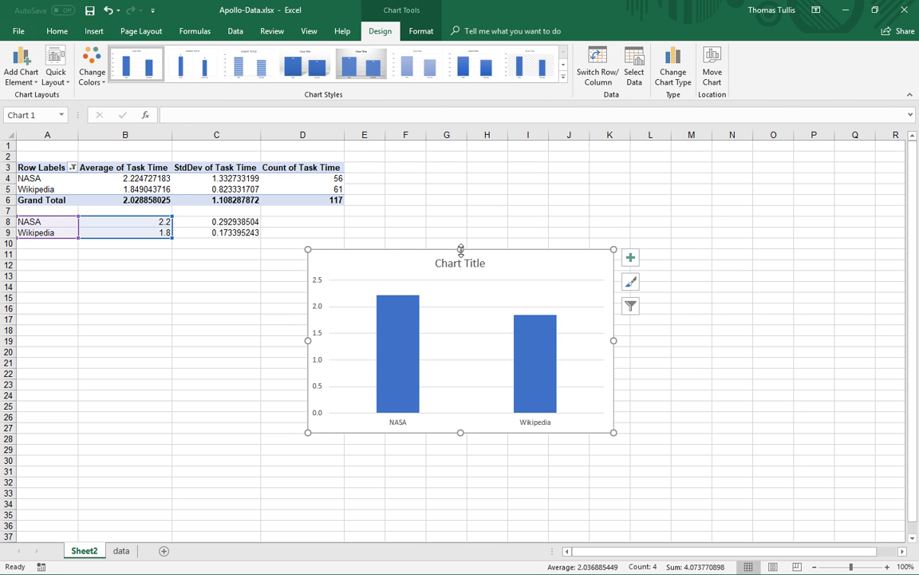
left_click_drag(462, 248, 466, 216)
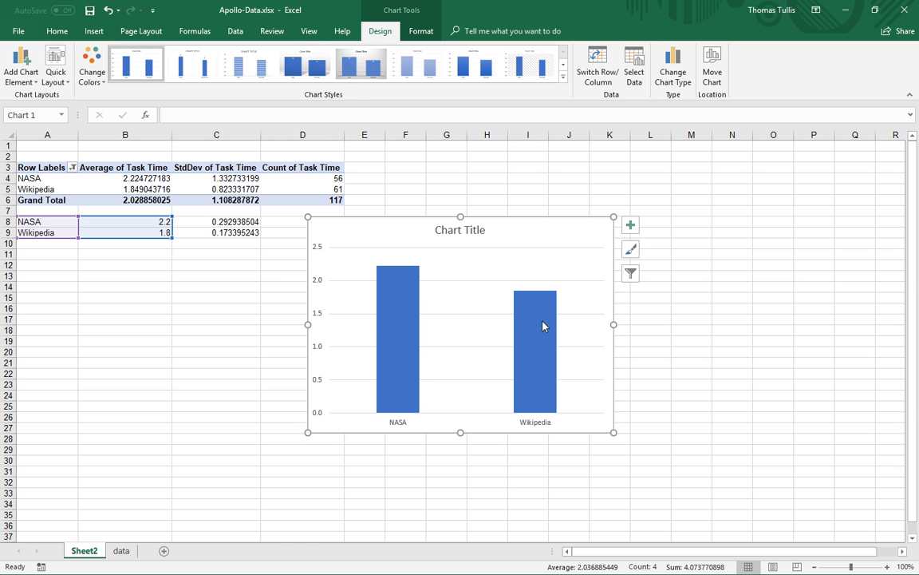
Add error bars to the column chart and open their detailed formatting options.
left_click(630, 226)
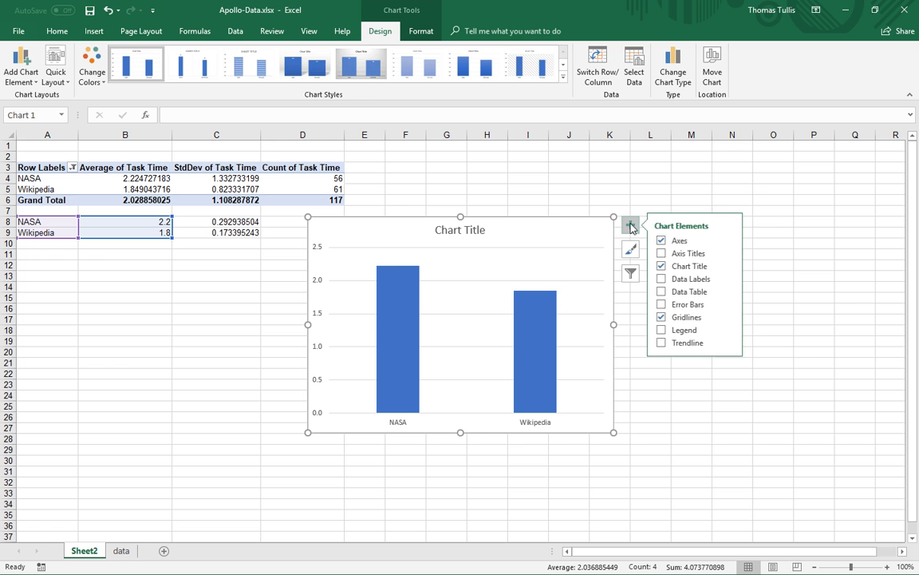
left_click(699, 305)
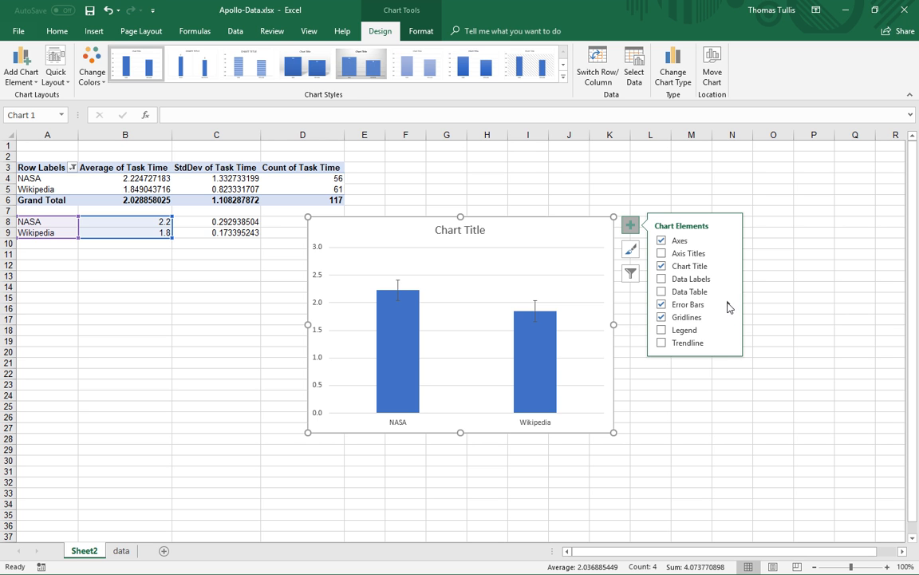
left_click(728, 305)
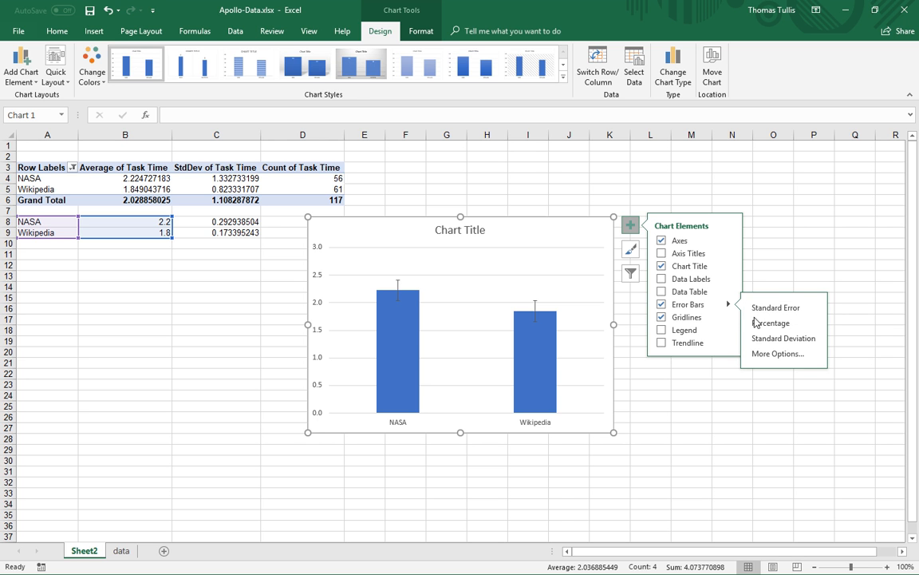
left_click(758, 354)
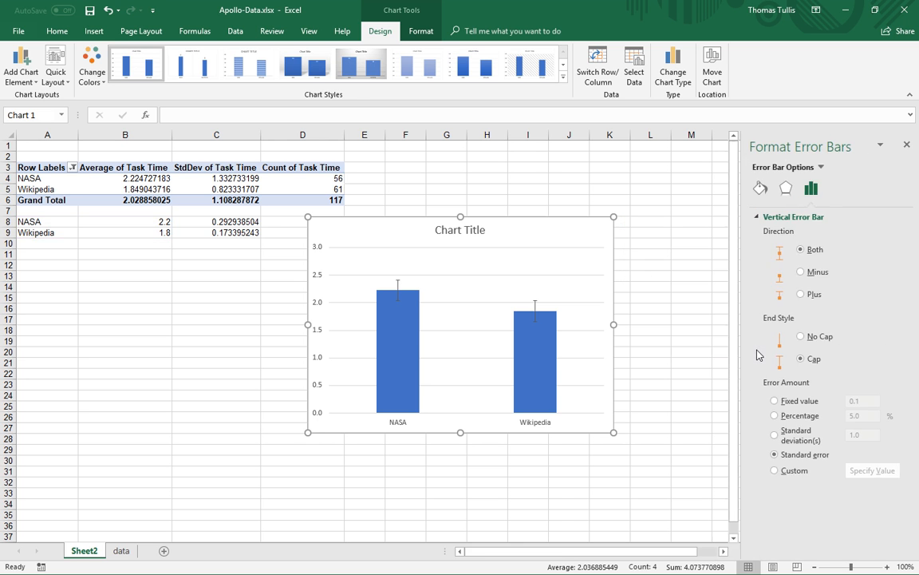
Set the error amount to Custom and use =Sheet2!$C$8:$C$9 as the positive error value.
left_click(771, 471)
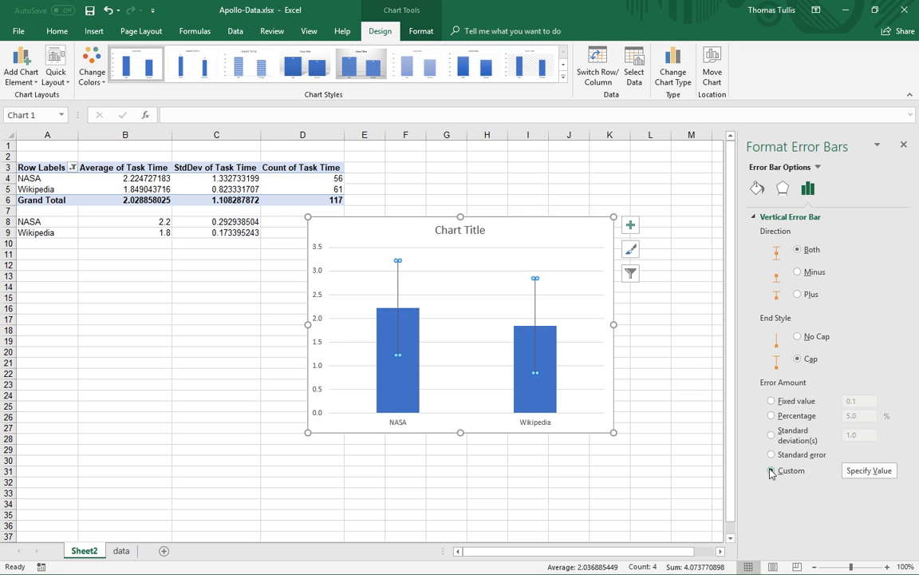
left_click(869, 470)
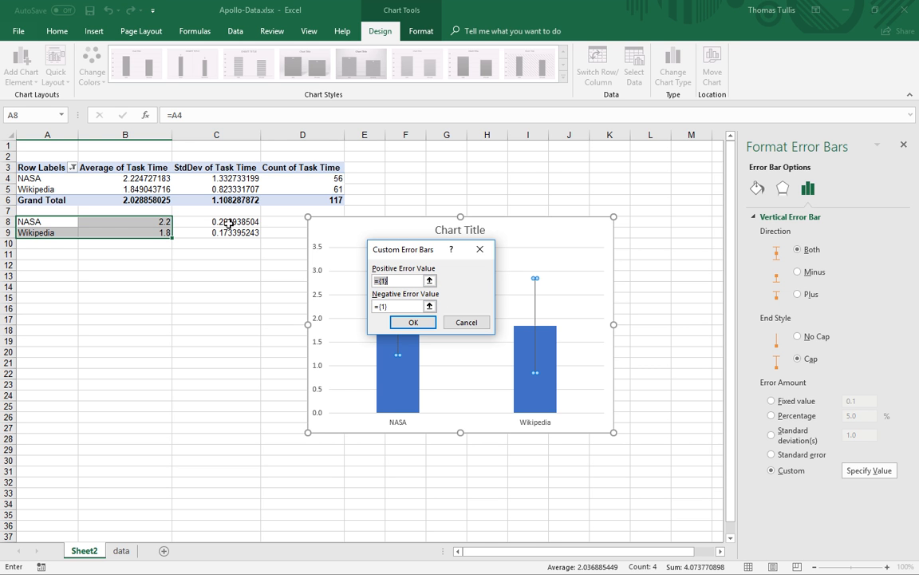
left_click(429, 281)
left_click_drag(227, 223, 237, 233)
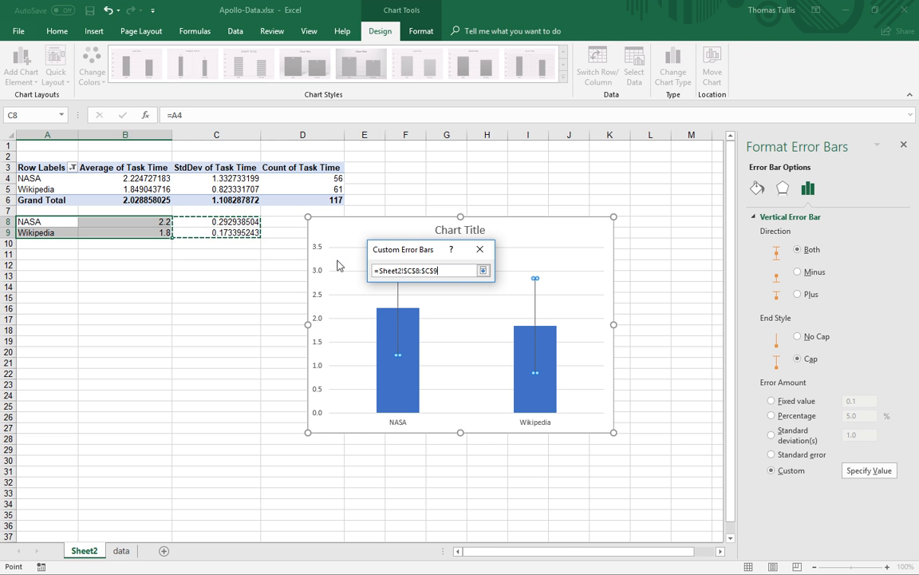
key("Return")
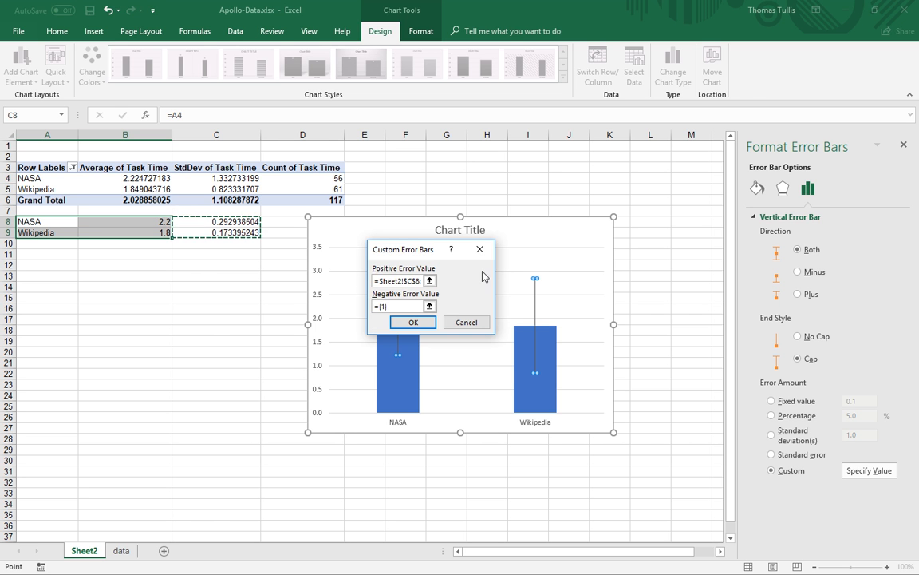
Apply =Sheet2!$C$8:$C$9 as the negative error value and stretch the chart's upper edge to about row 2.
left_click(429, 307)
left_click_drag(244, 225, 240, 234)
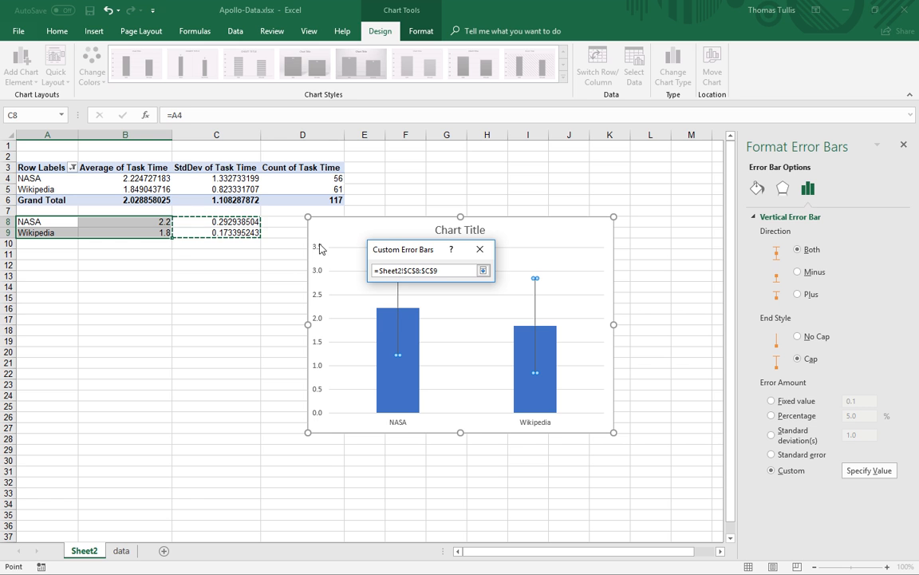
left_click(484, 272)
left_click(412, 323)
left_click_drag(460, 216, 459, 158)
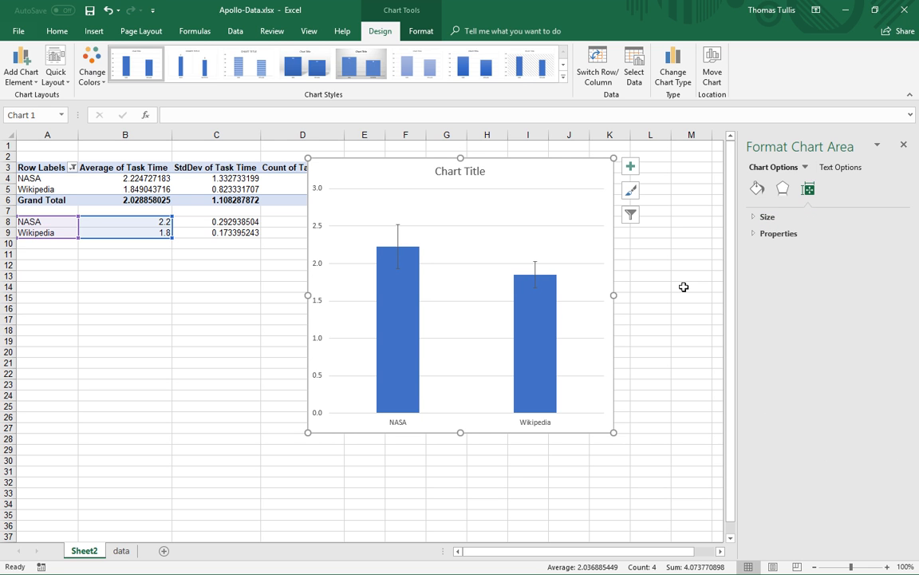